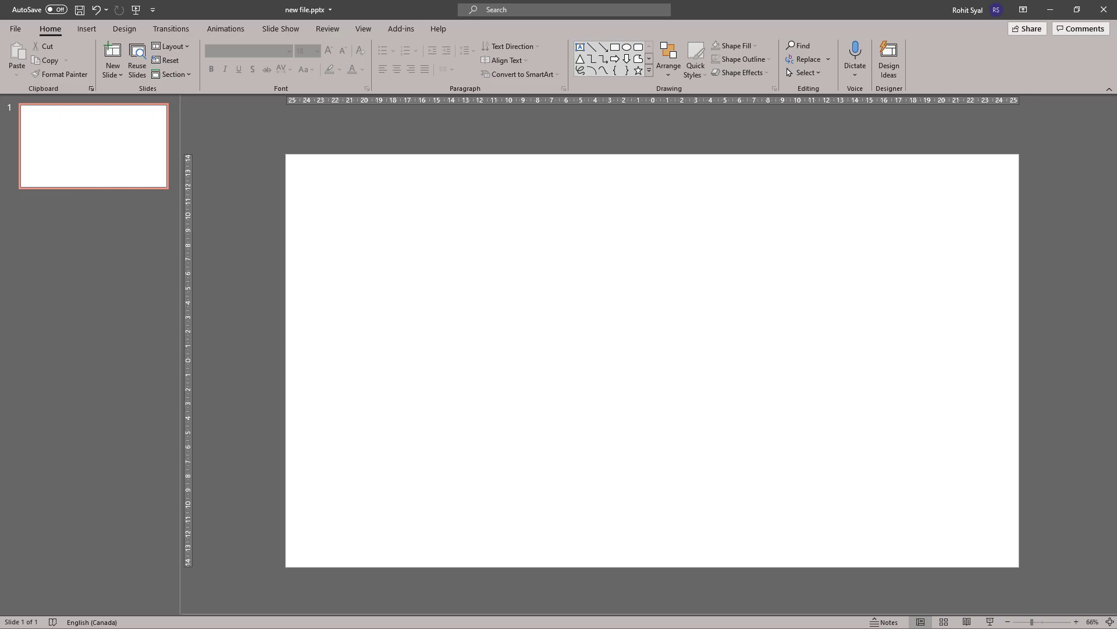
Insert the Purple-Geometric-Shapes.mp4 video from this device onto the blank slide.
click(86, 29)
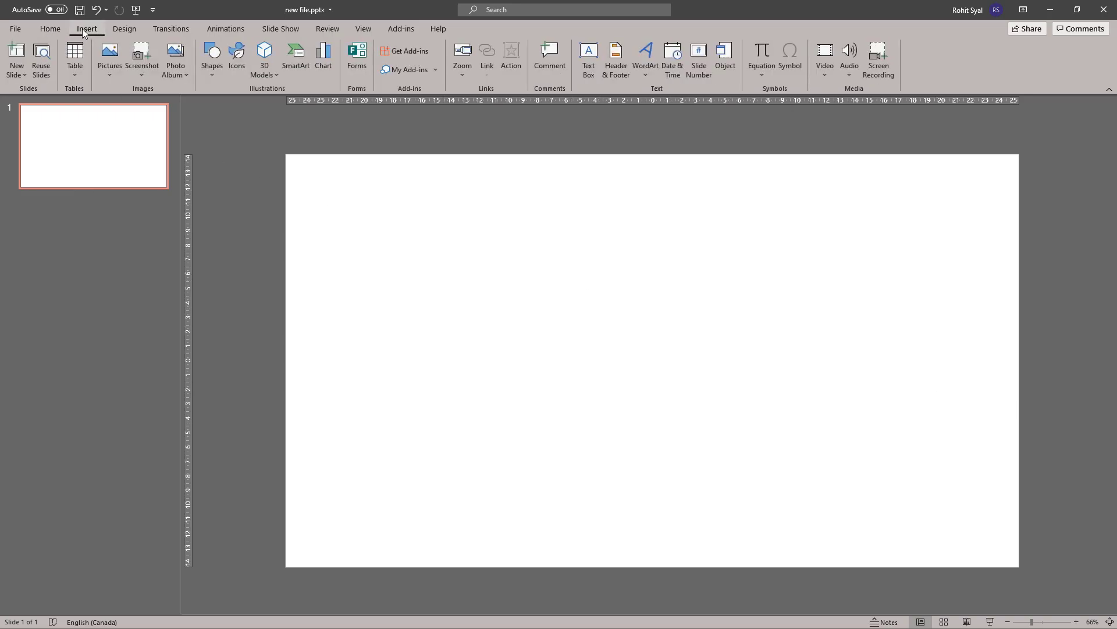
click(822, 68)
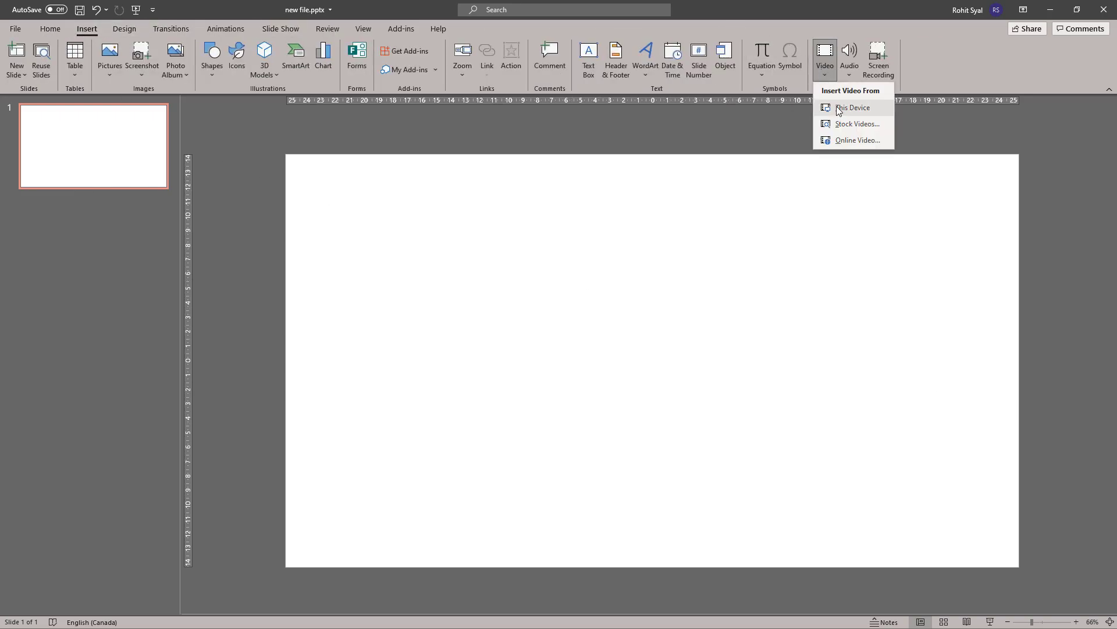
click(836, 107)
double_click(137, 115)
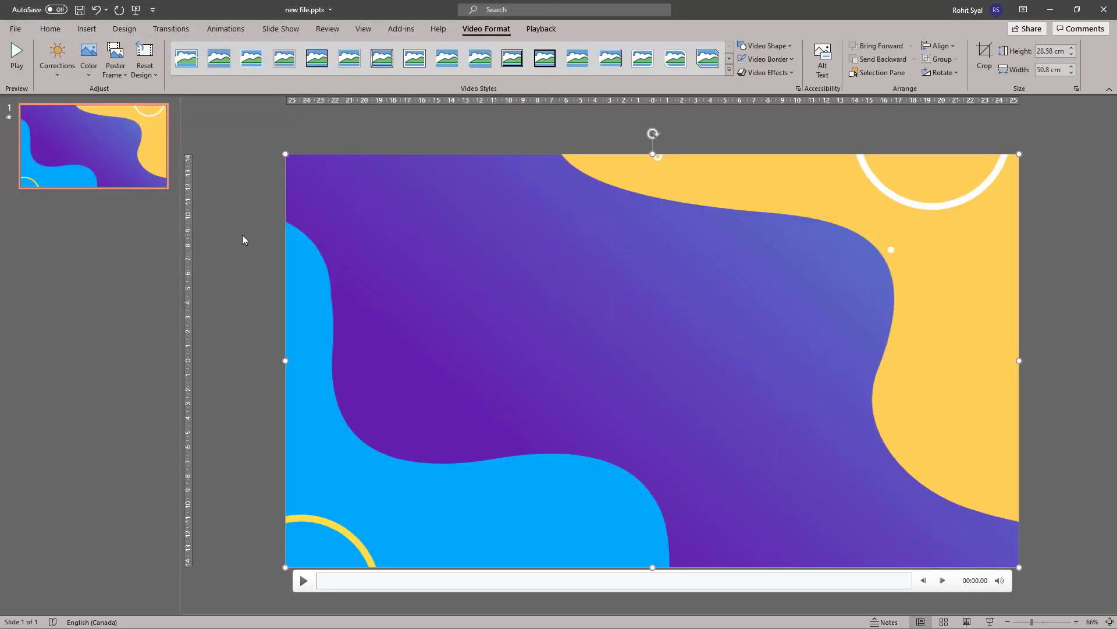
Set the video to start Automatically and loop until stopped.
click(541, 29)
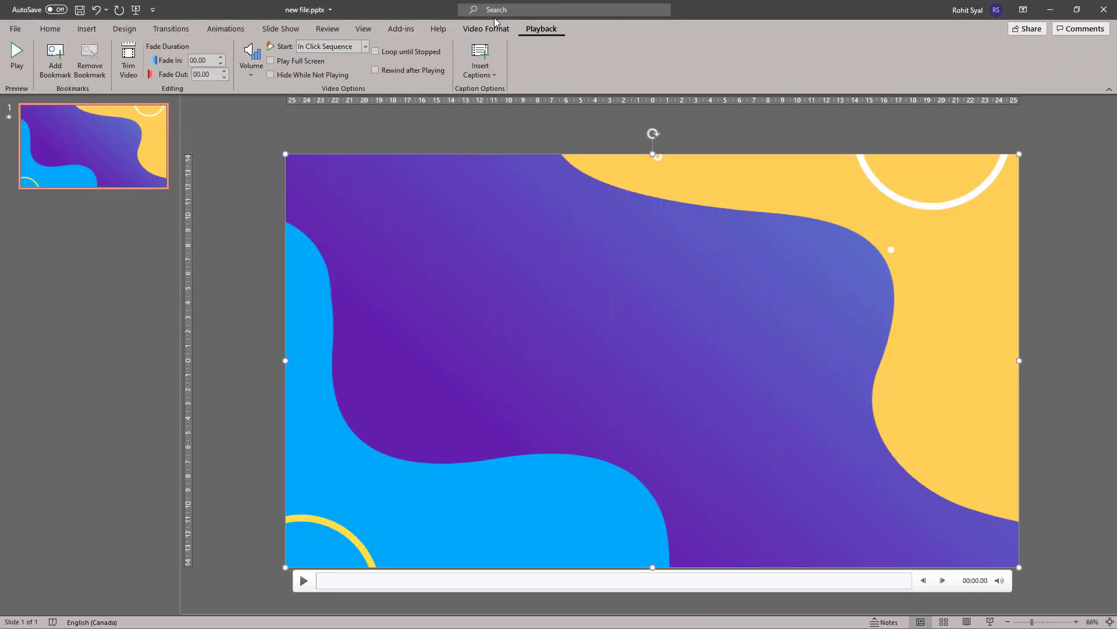
click(303, 49)
click(313, 75)
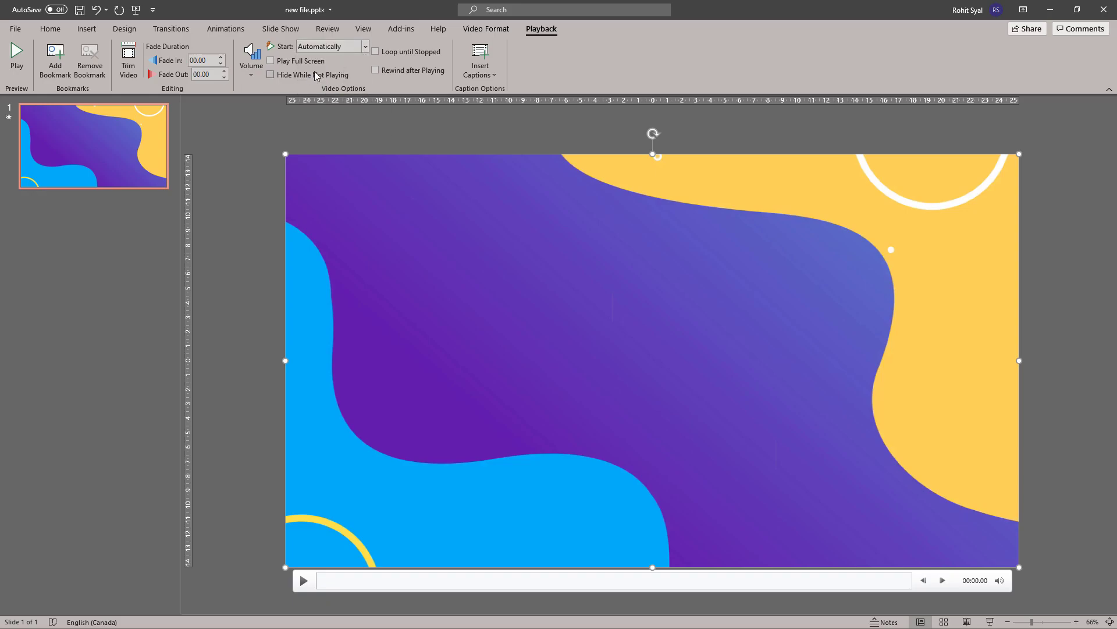
click(376, 52)
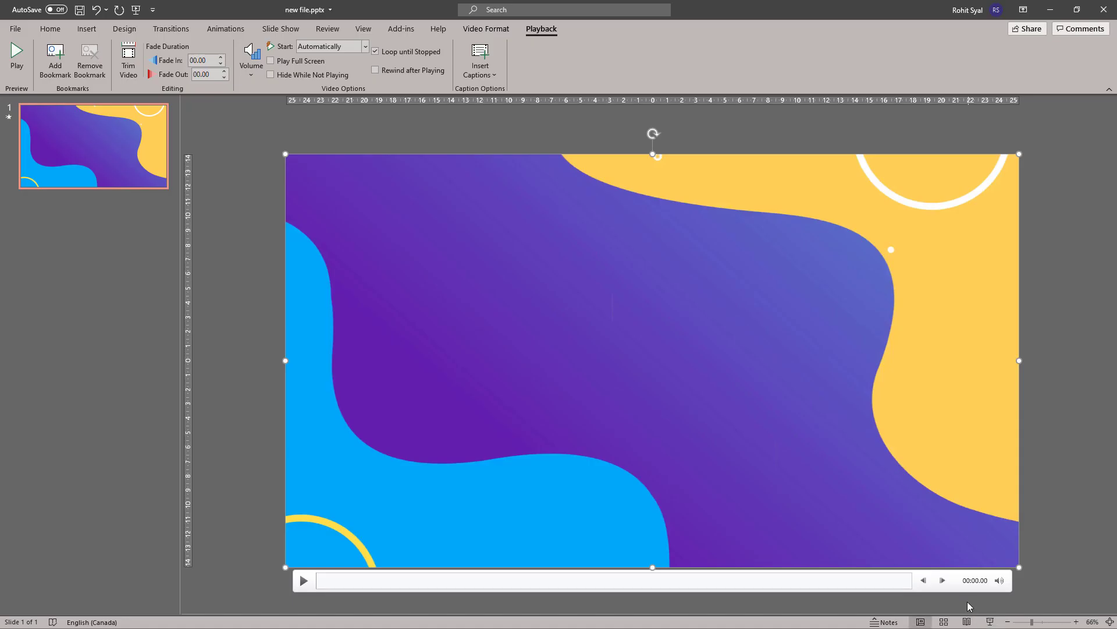
Insert Picture1.jpg, the forest photo, from this device over the video.
click(96, 29)
click(106, 66)
click(125, 107)
click(479, 142)
double_click(478, 142)
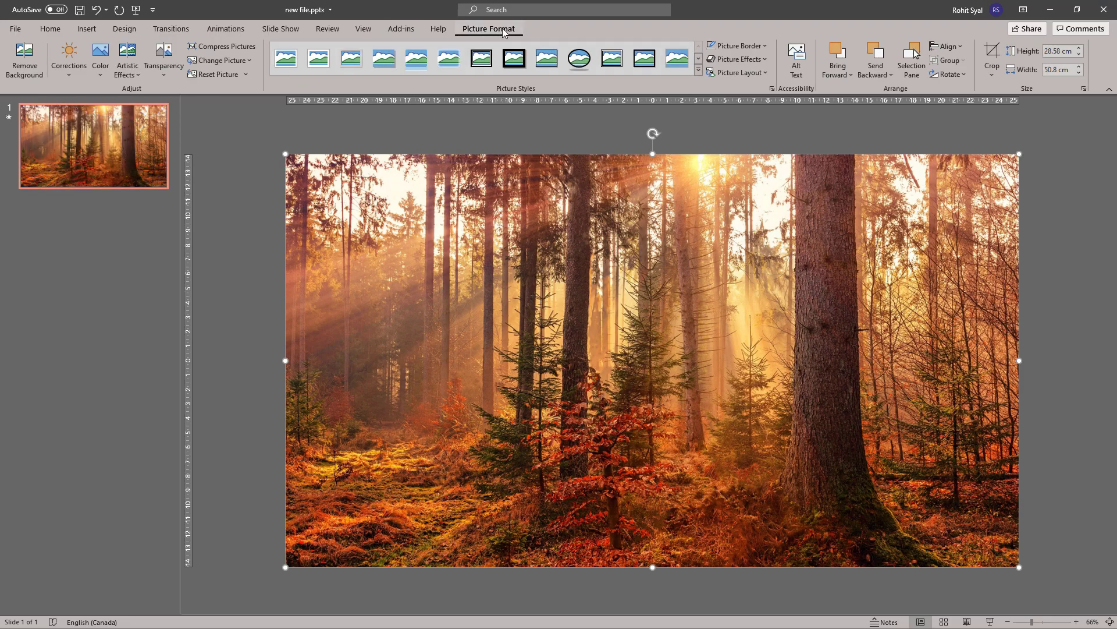
Apply the 30% transparency preset to the forest picture and check the blend.
click(166, 63)
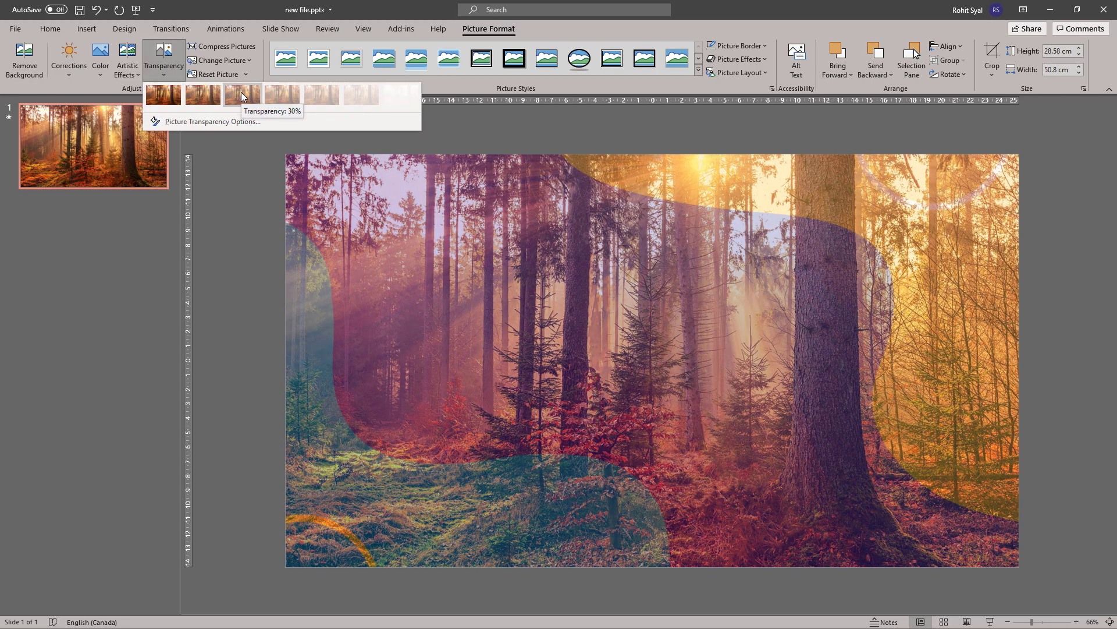
click(241, 92)
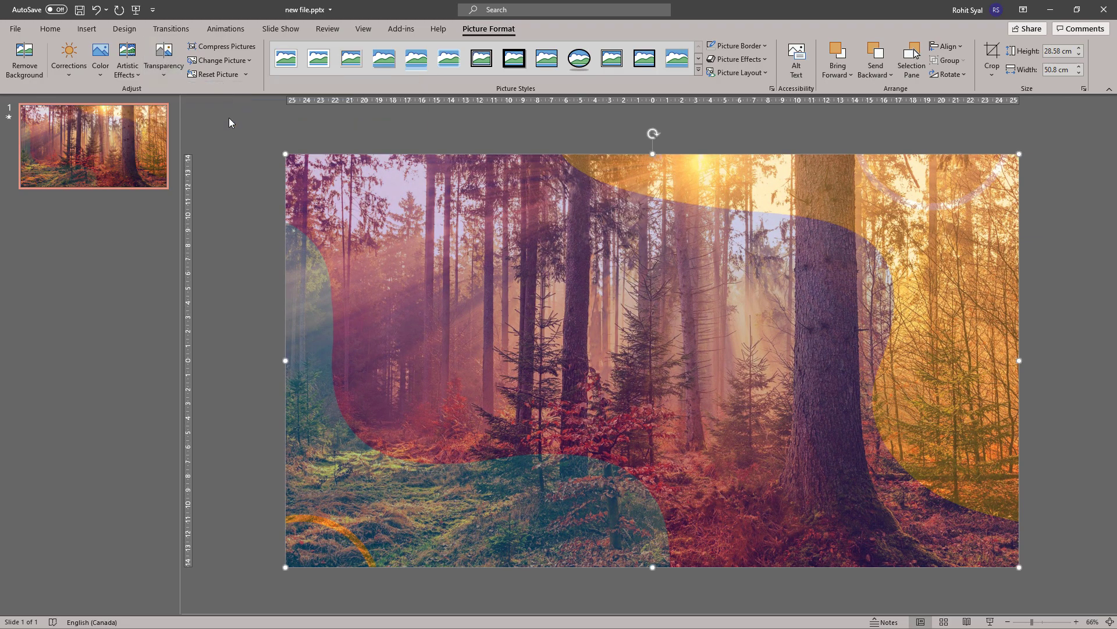
click(247, 237)
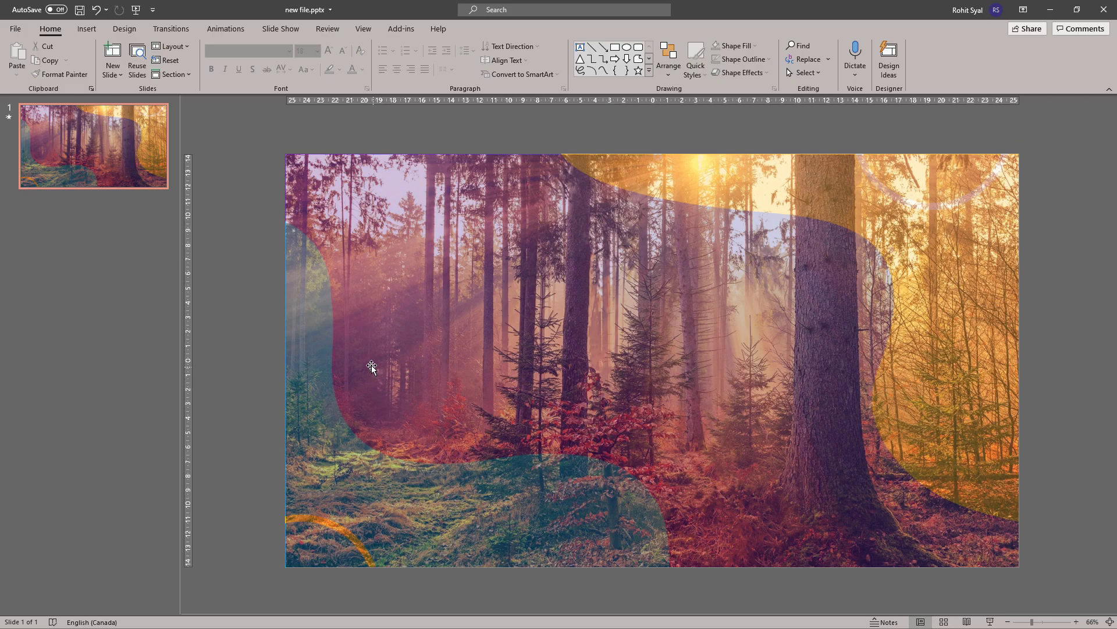
click(419, 267)
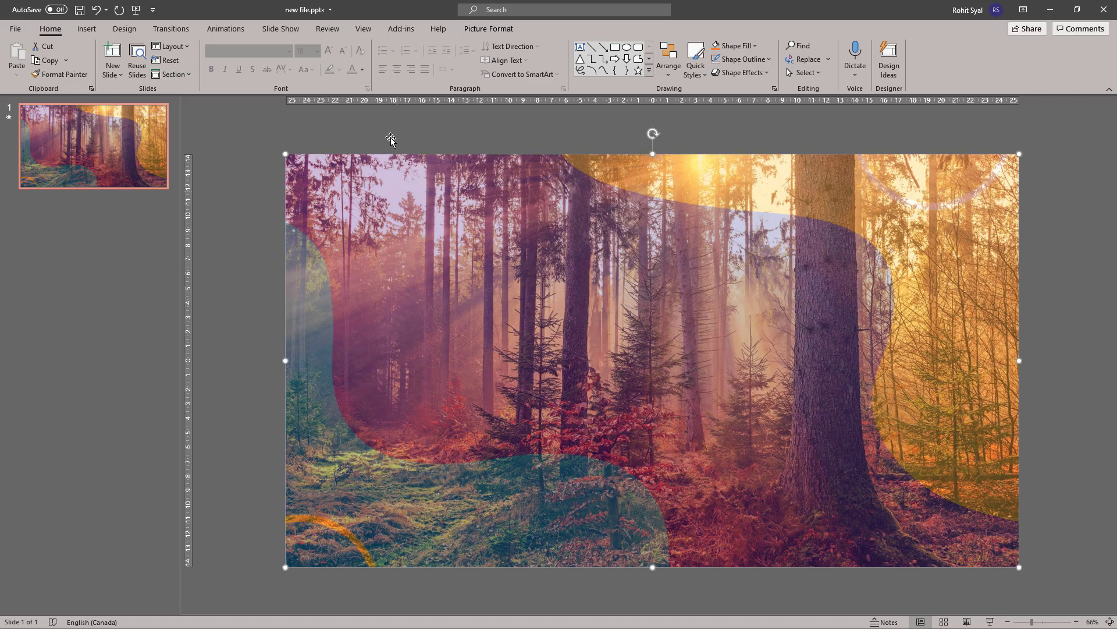
click(492, 30)
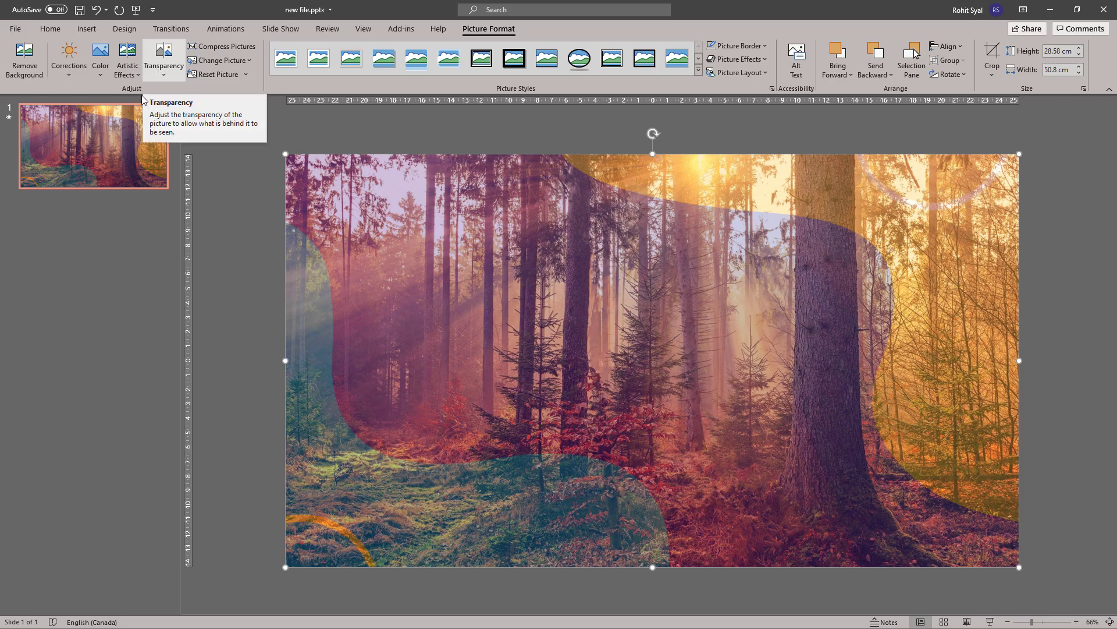
click(111, 237)
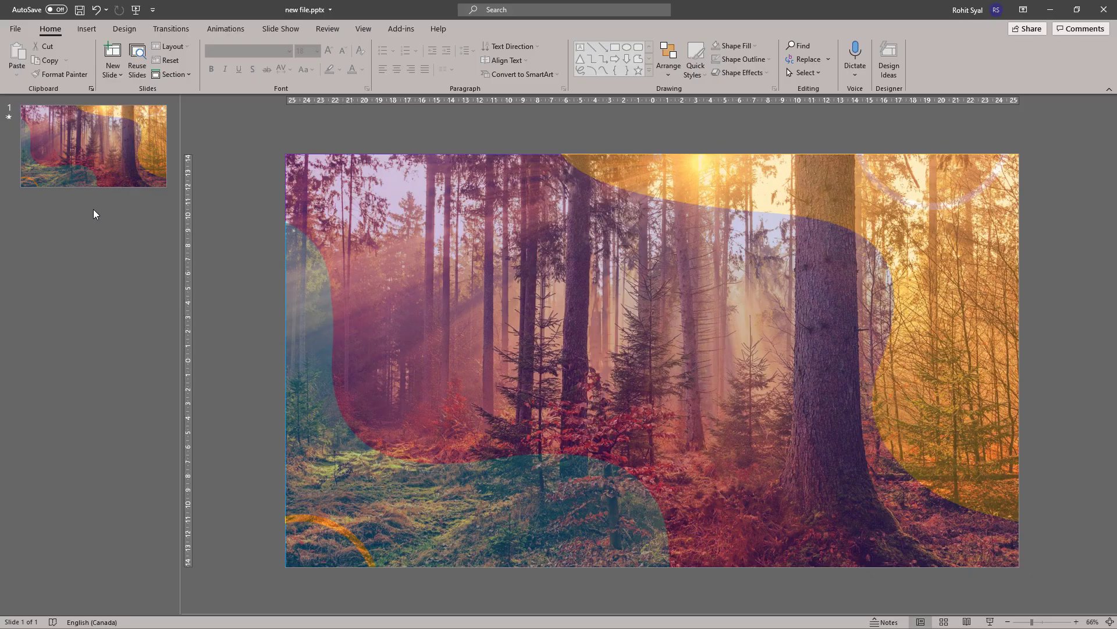
Add a new slide 2 and insert Purple-Geometric-Shapes.mp4 onto it.
right_click(93, 208)
click(138, 254)
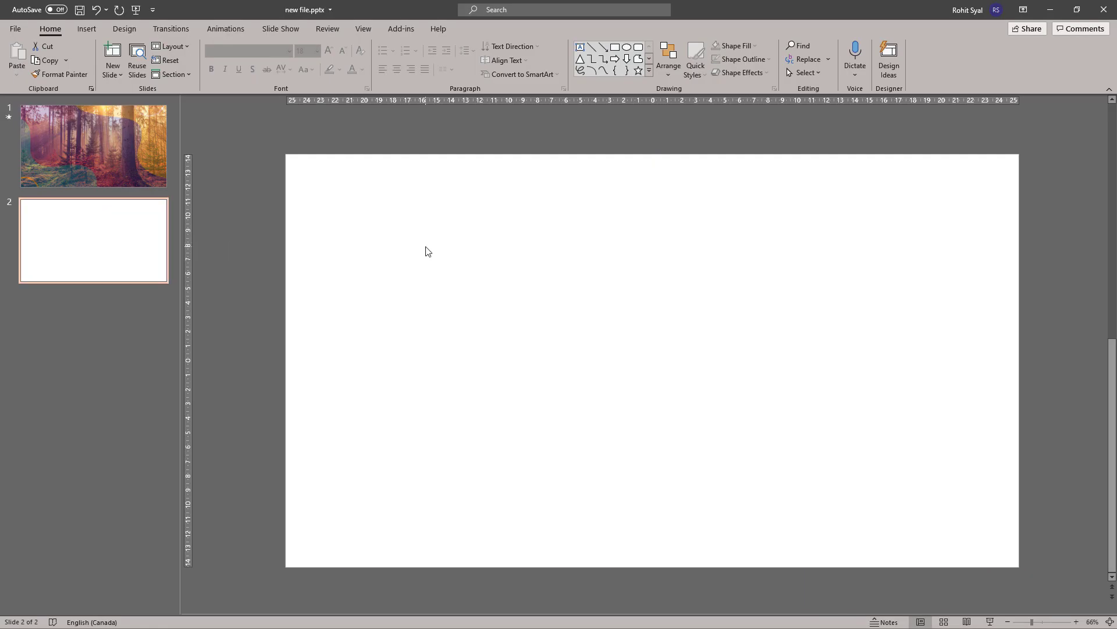
click(88, 28)
click(824, 77)
click(835, 109)
double_click(149, 112)
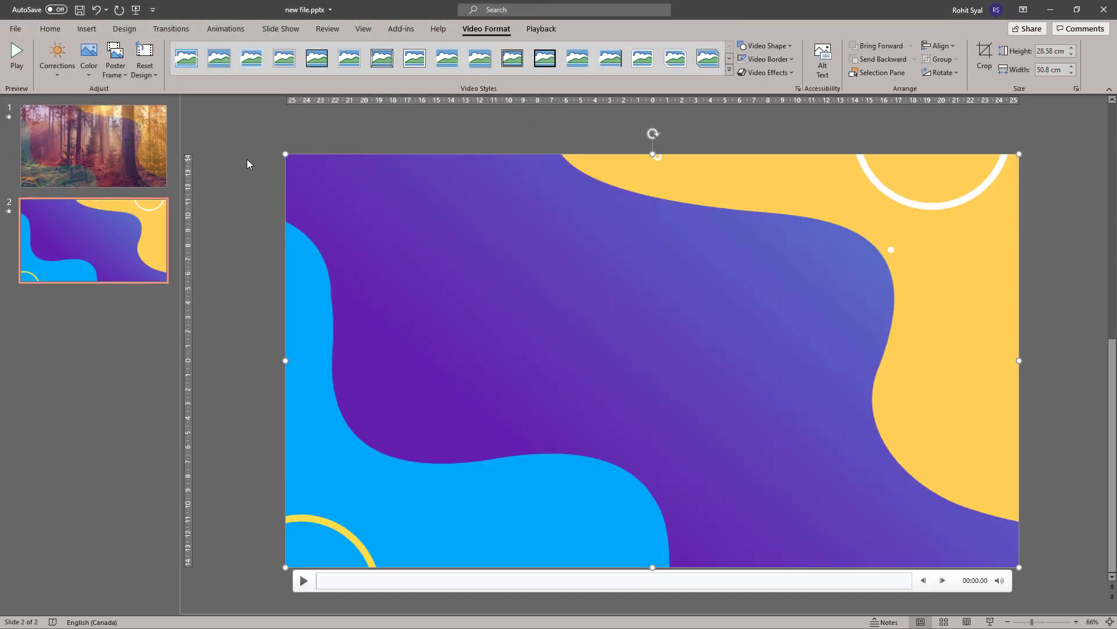
click(246, 158)
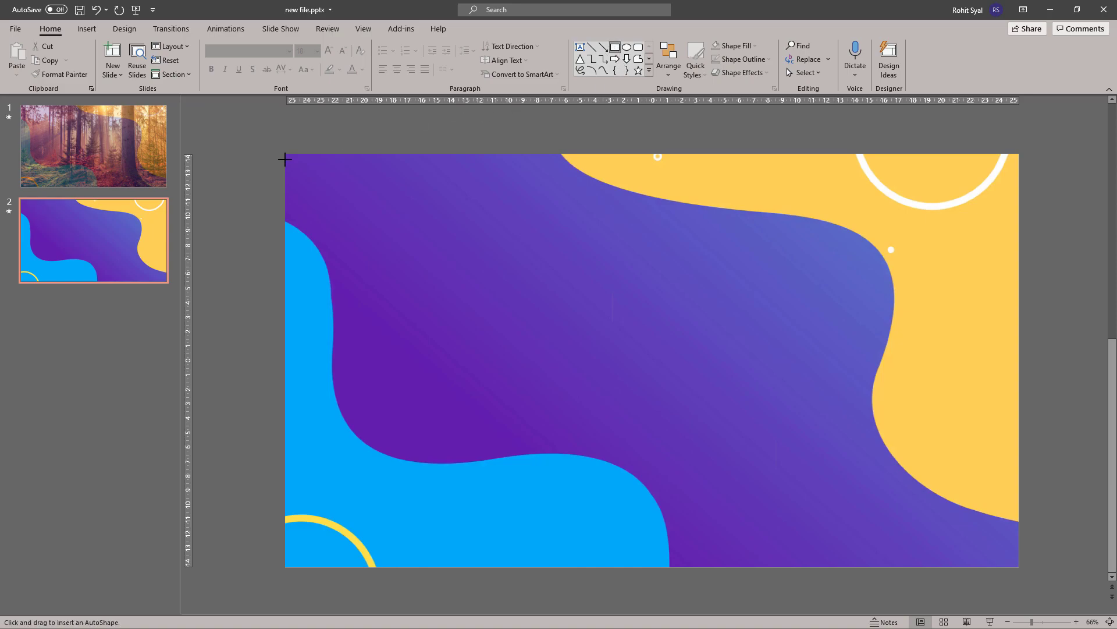
Draw a full-slide rectangle filled with the cyclist photo at 32% transparency.
drag(285, 159, 1018, 566)
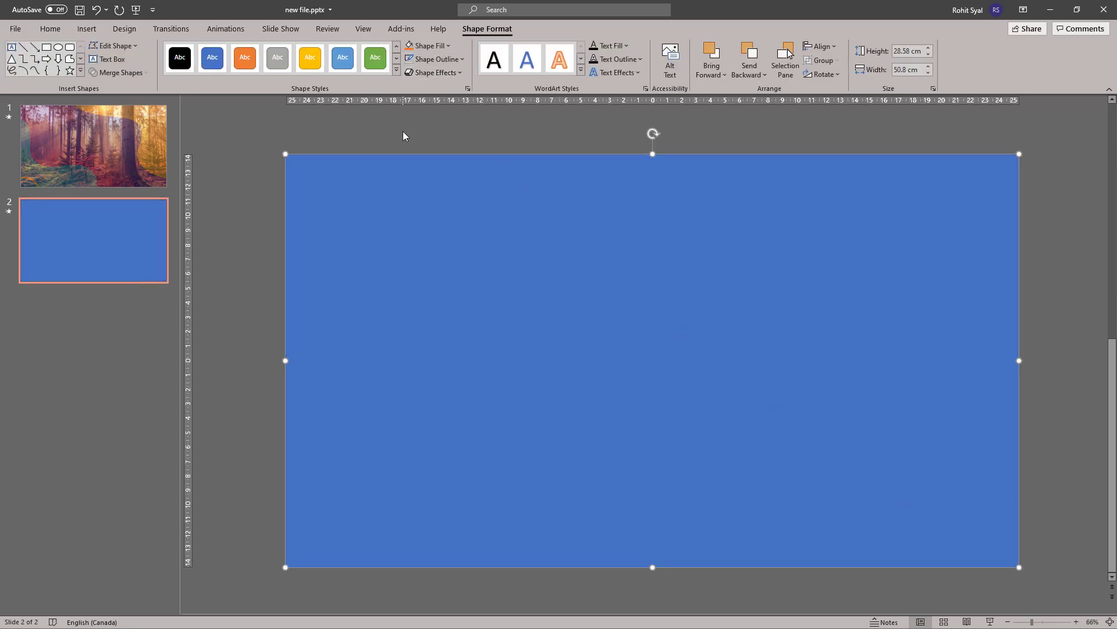
right_click(388, 191)
click(437, 498)
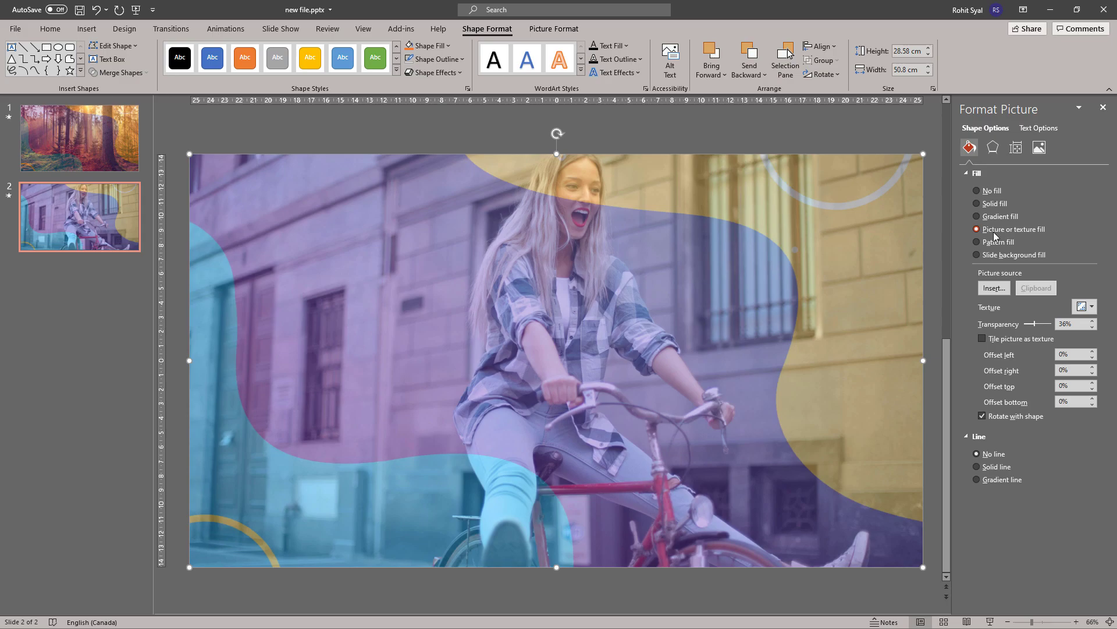
mouse_move(1032, 327)
mouse_down()
mouse_move(1023, 331)
mouse_move(1034, 331)
mouse_up()
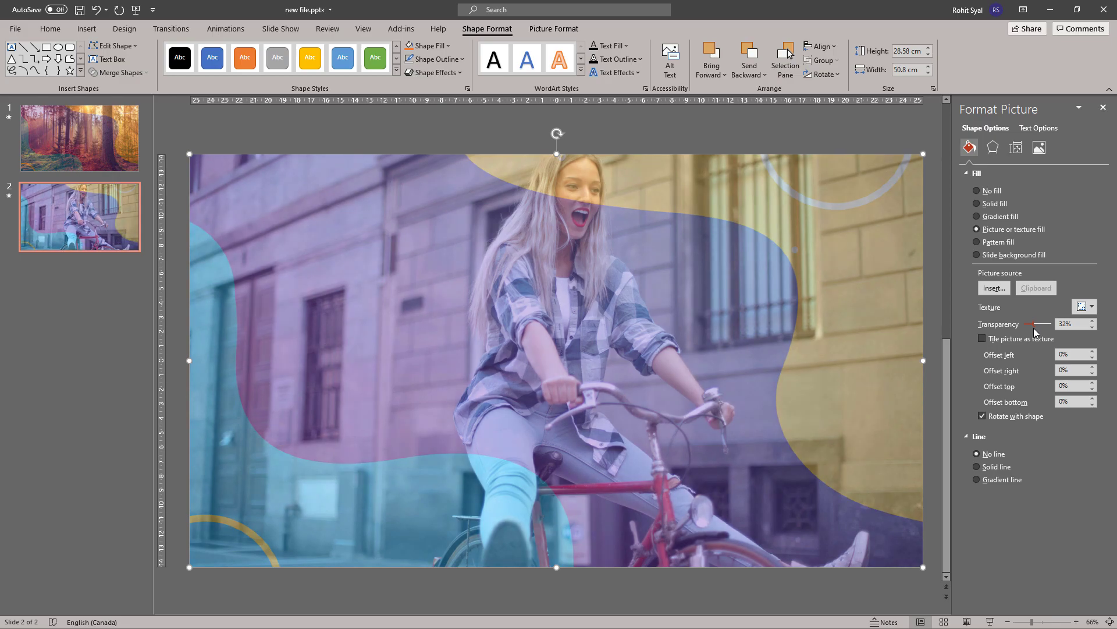
click(844, 136)
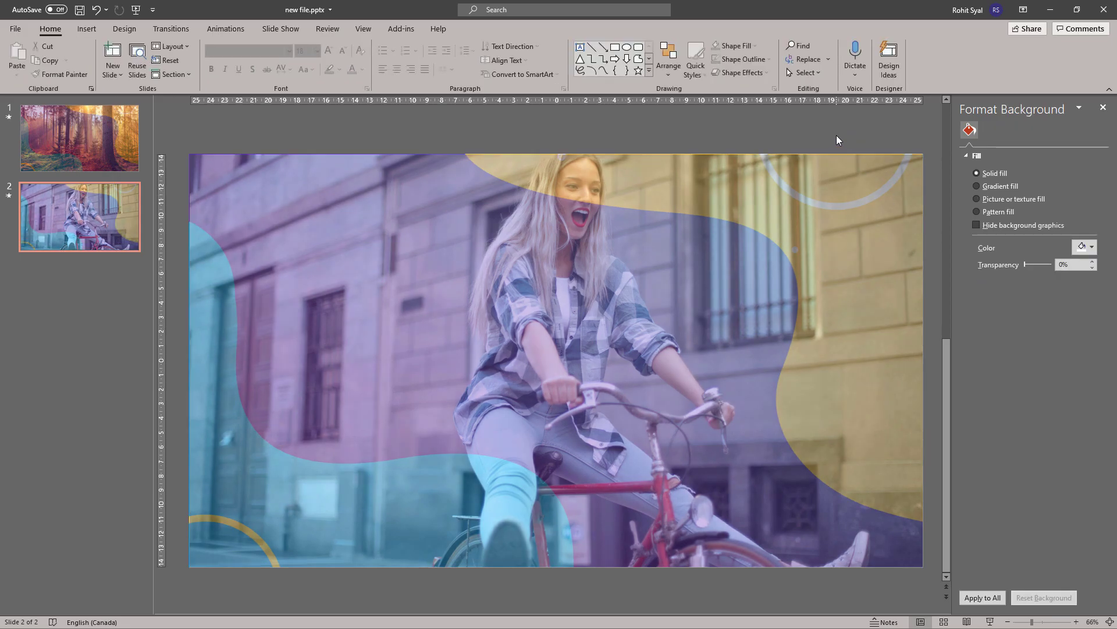
click(47, 134)
click(282, 242)
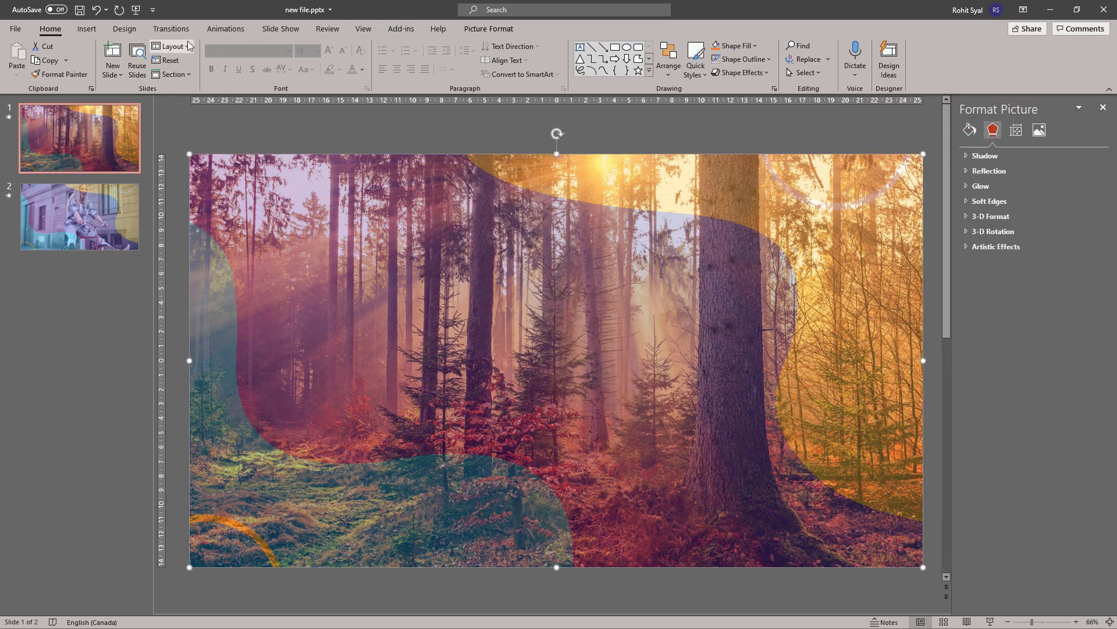
click(473, 29)
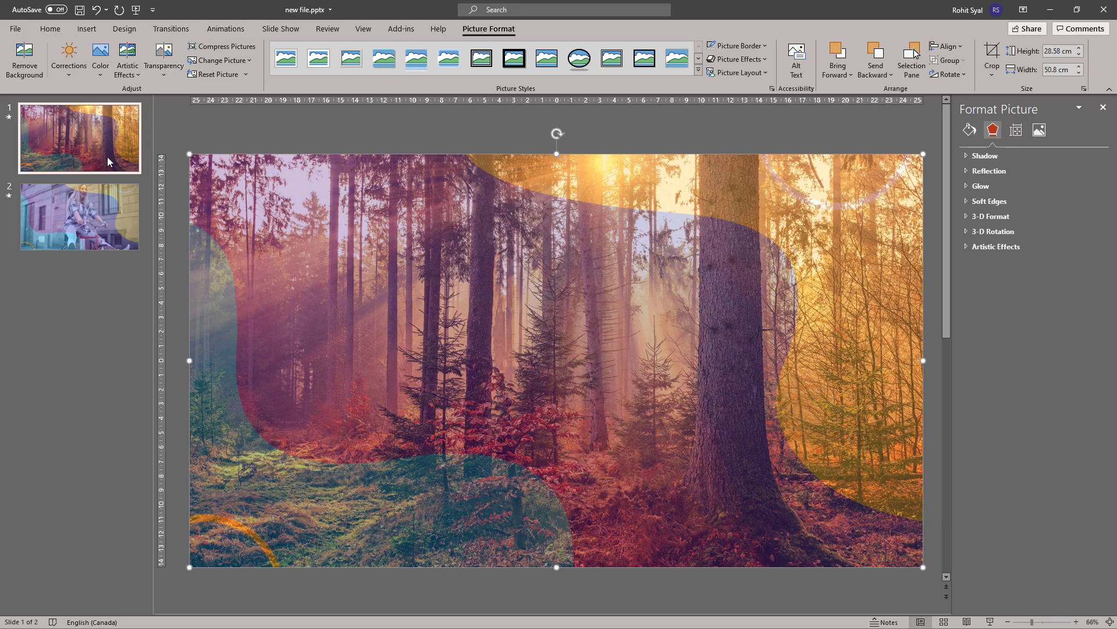
click(96, 213)
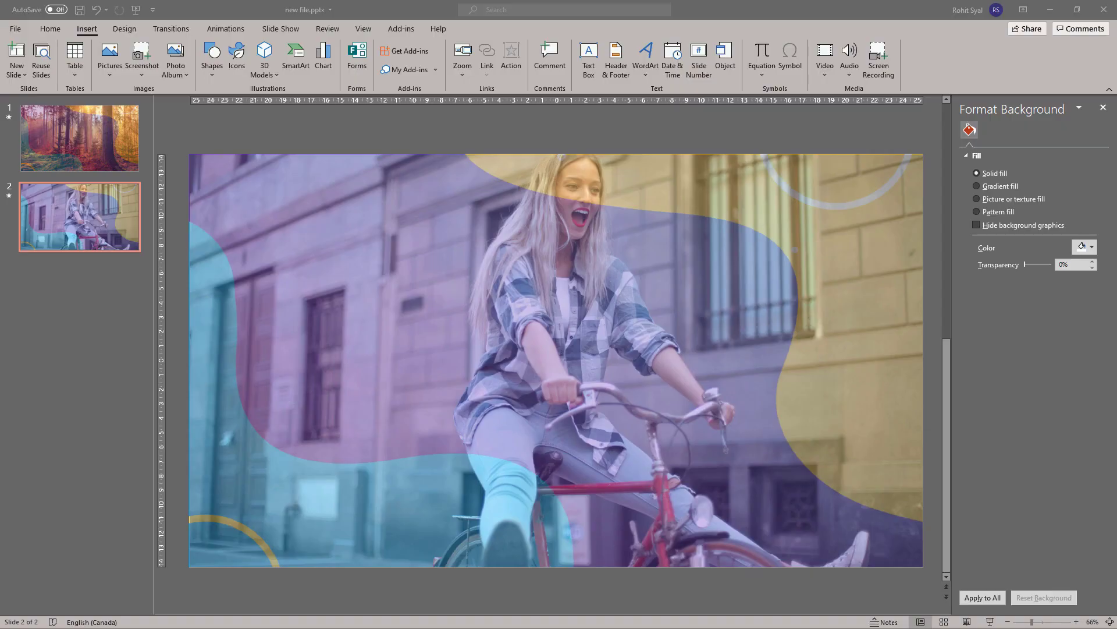
Add a new blank slide 3 from the slide thumbnail pane.
click(75, 280)
right_click(82, 275)
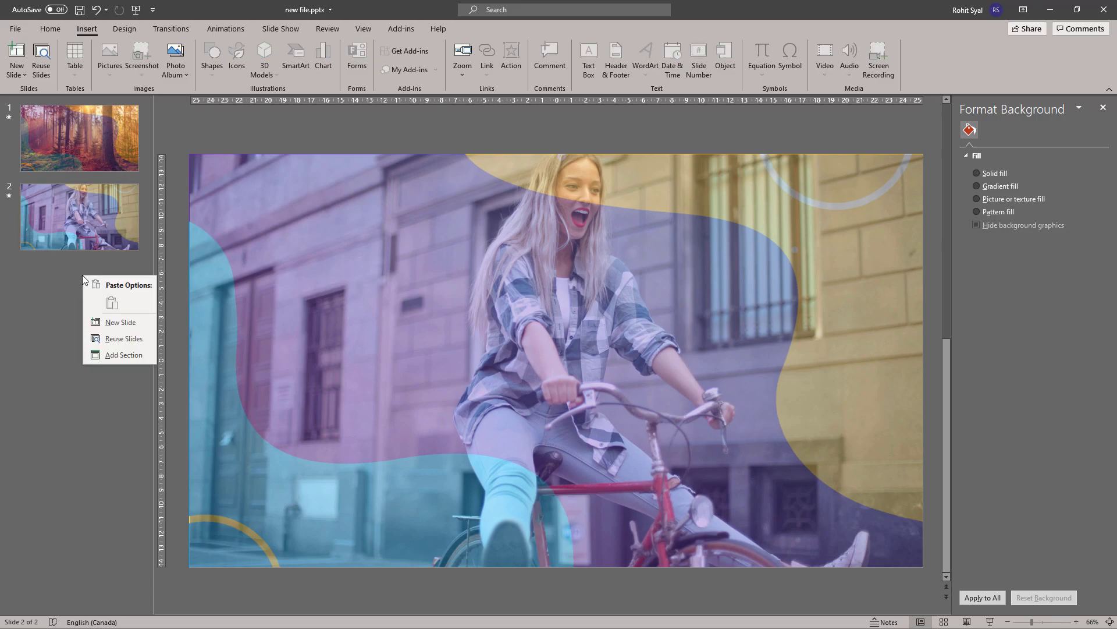
click(107, 321)
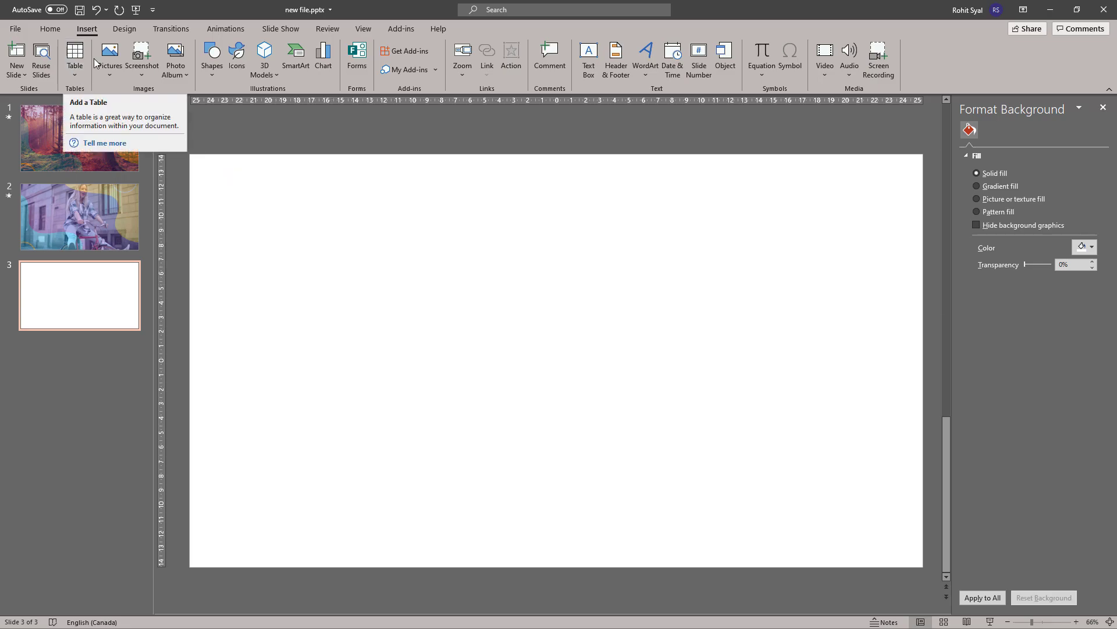
Insert the WP2.jpg neon pyramids-and-moon picture from this device onto slide 3.
click(111, 76)
click(129, 108)
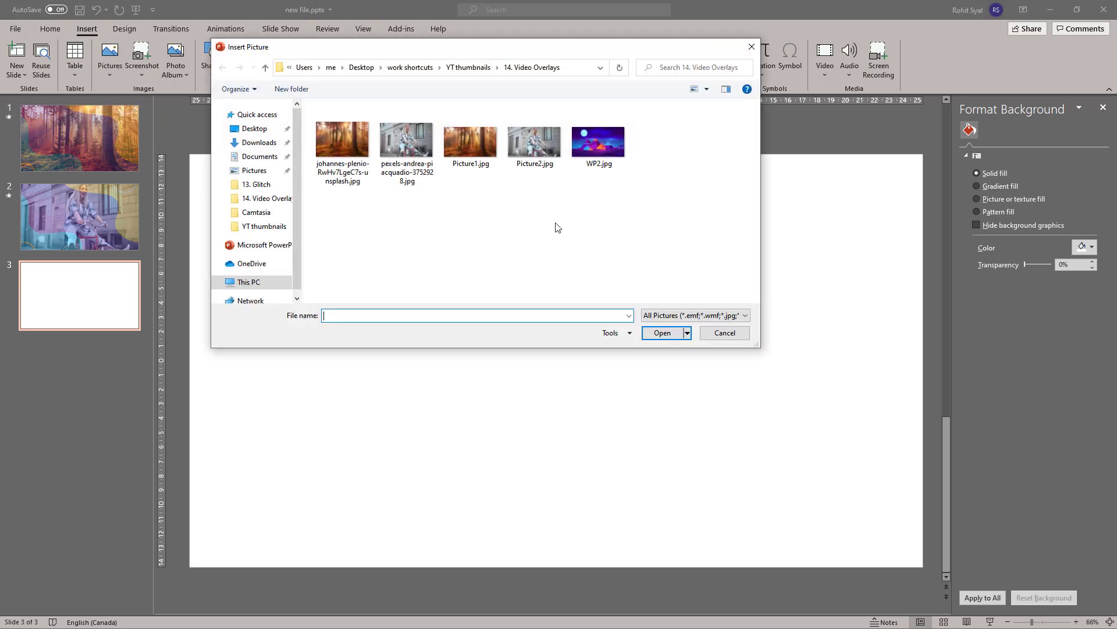
double_click(589, 138)
click(343, 150)
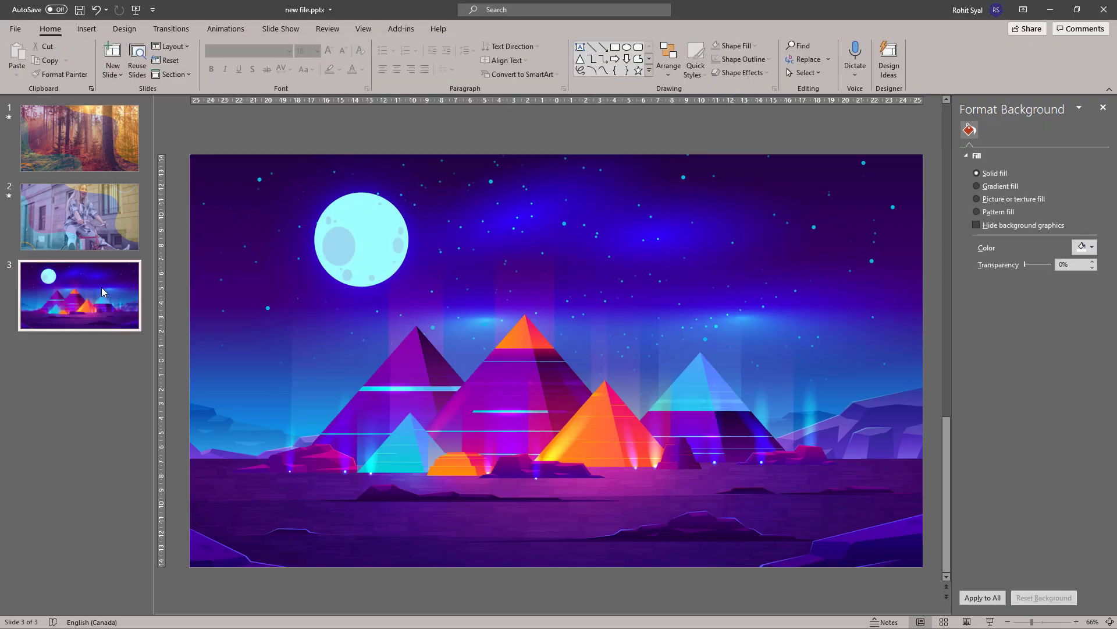
click(87, 29)
Insert the purple shapes video onto slide 3, set to start Automatically.
click(825, 61)
click(853, 107)
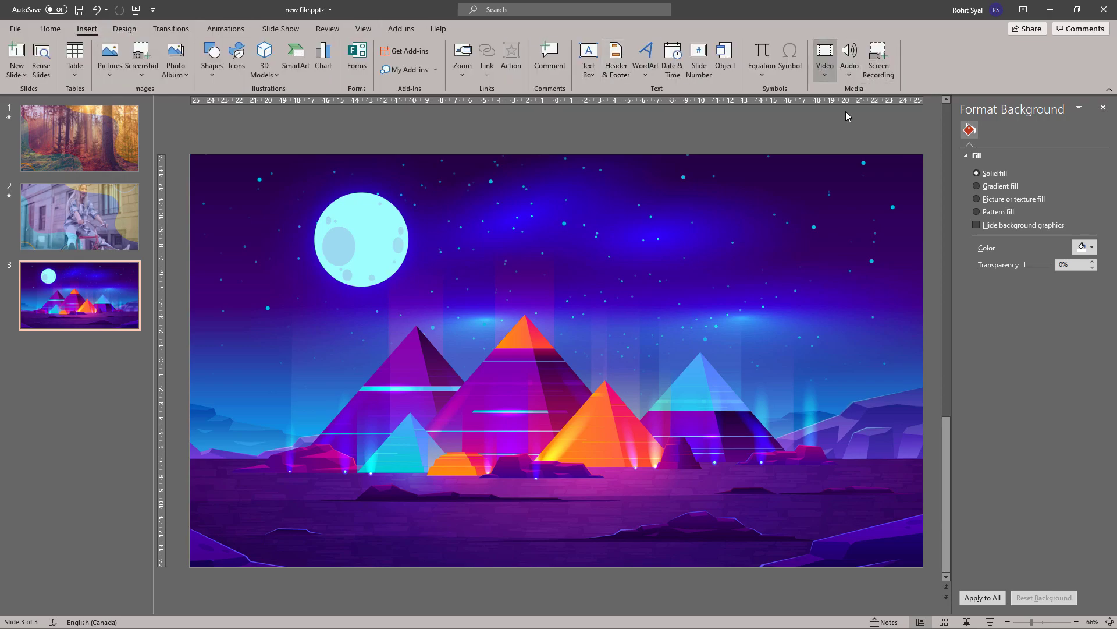
double_click(137, 105)
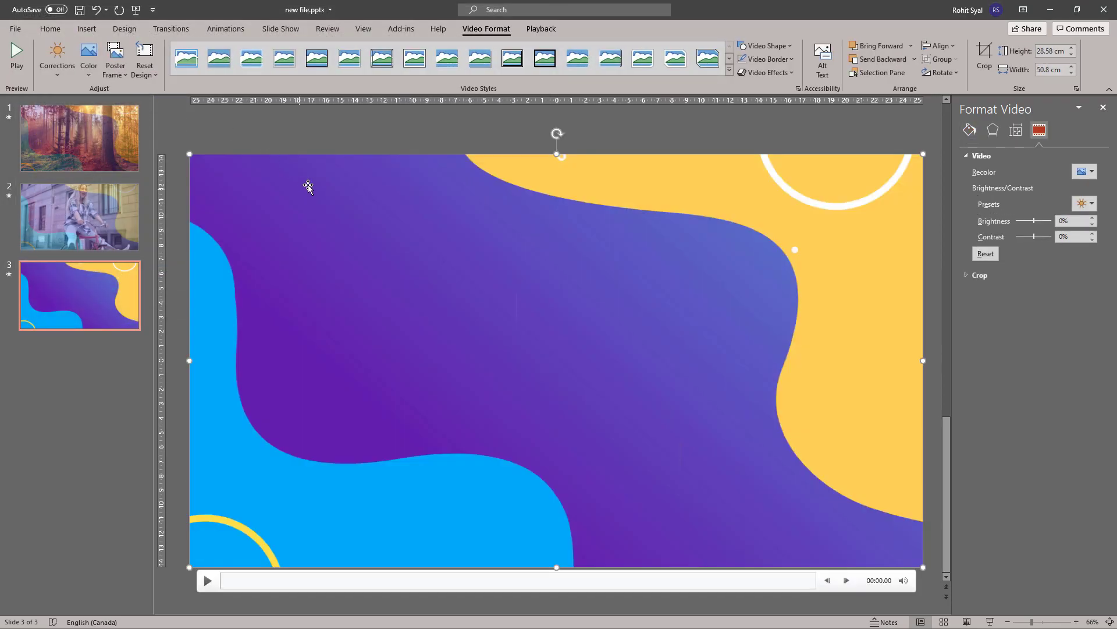
click(541, 28)
click(365, 47)
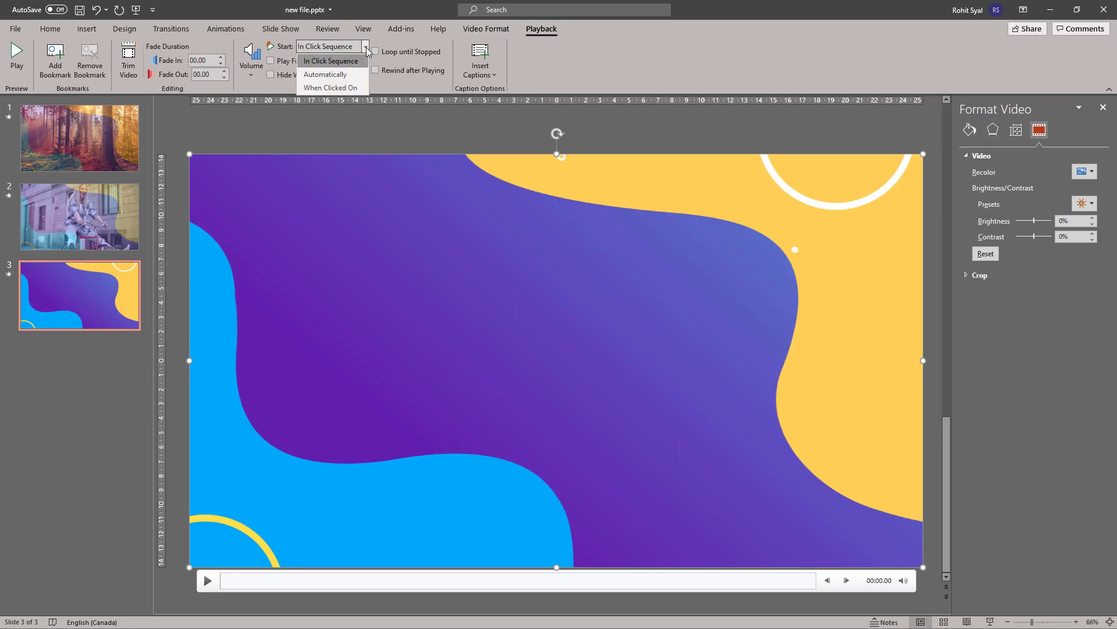
click(325, 74)
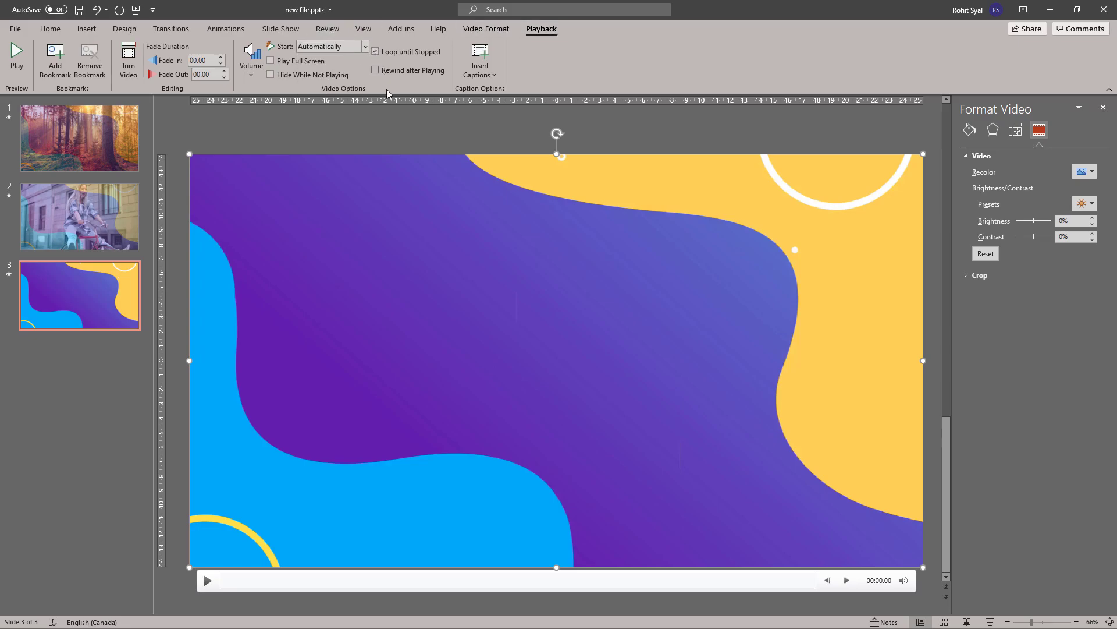
Give the video a Transparency emphasis, remove its trigger animation, and start it With Previous.
click(225, 29)
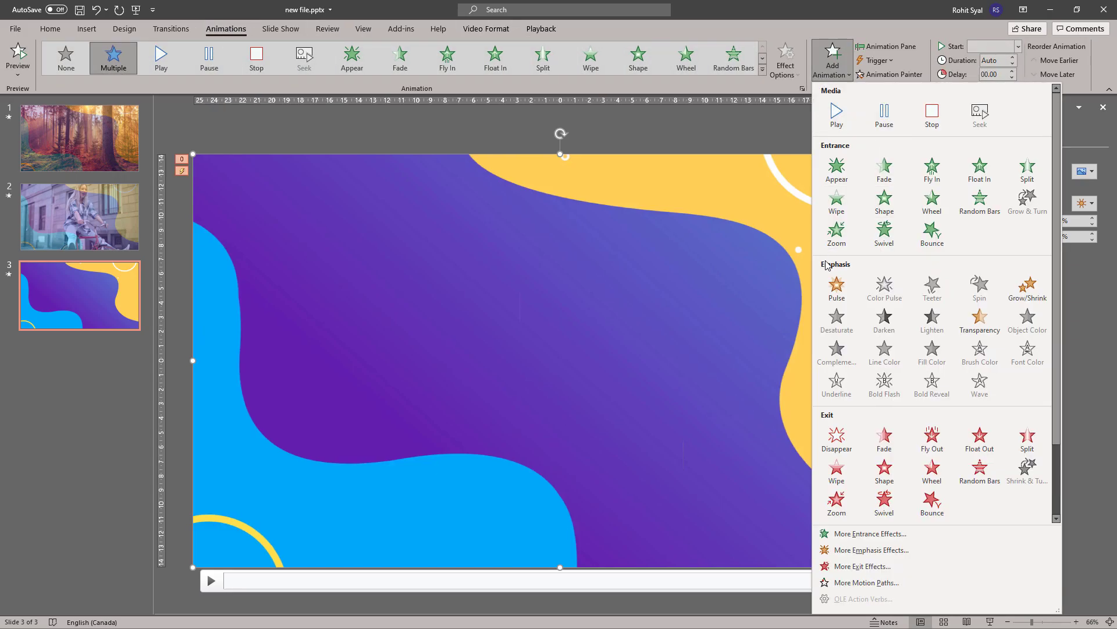
click(978, 323)
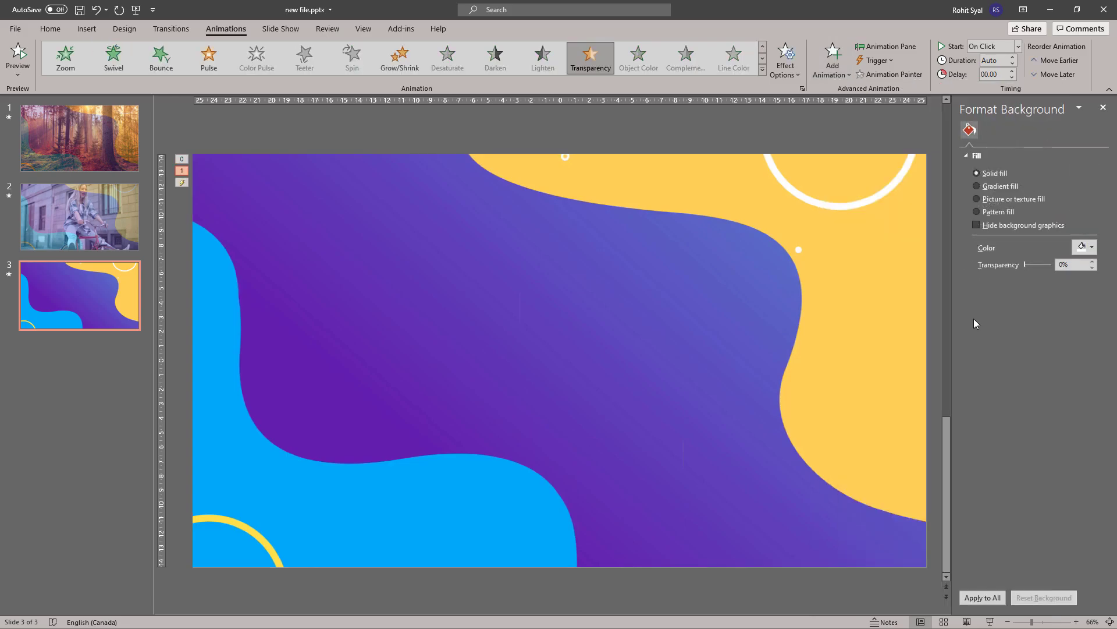
click(898, 49)
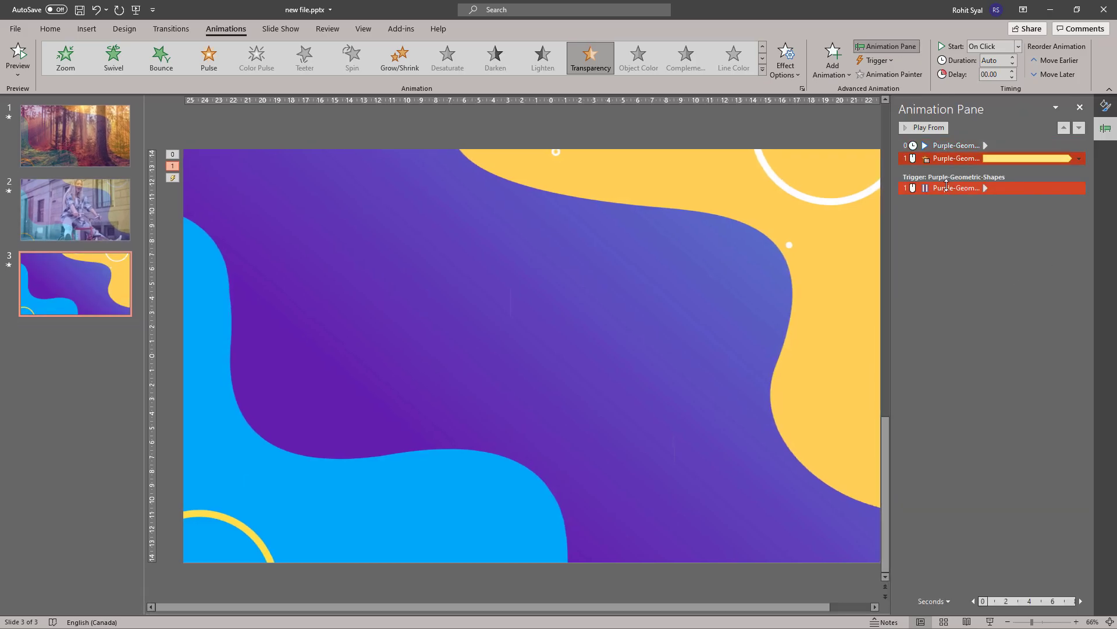
right_click(978, 191)
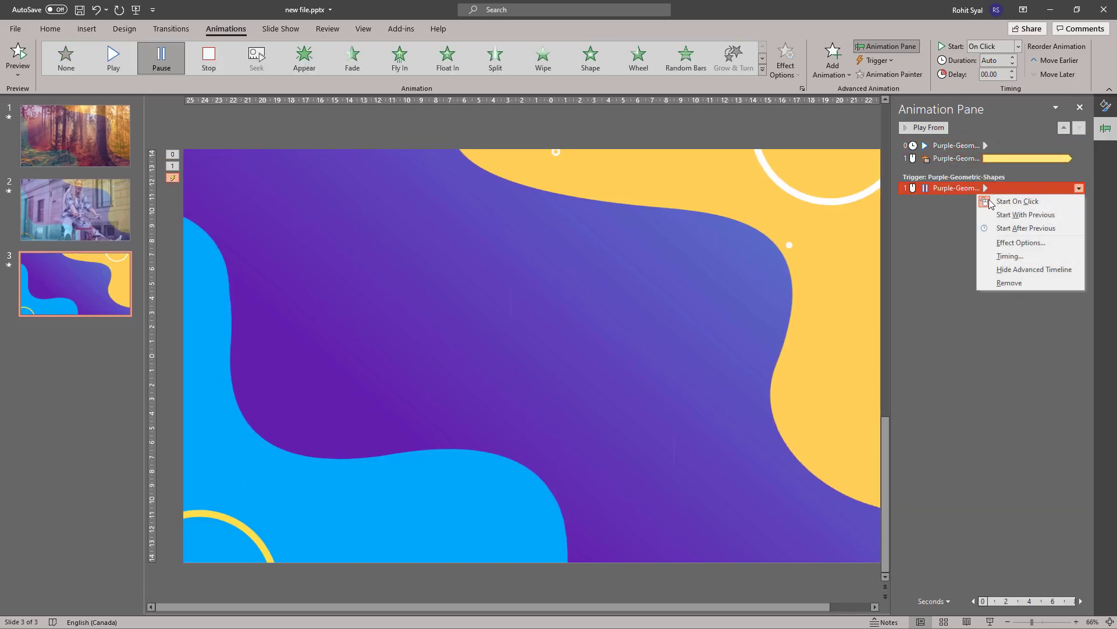
click(1010, 283)
key(shift+F10)
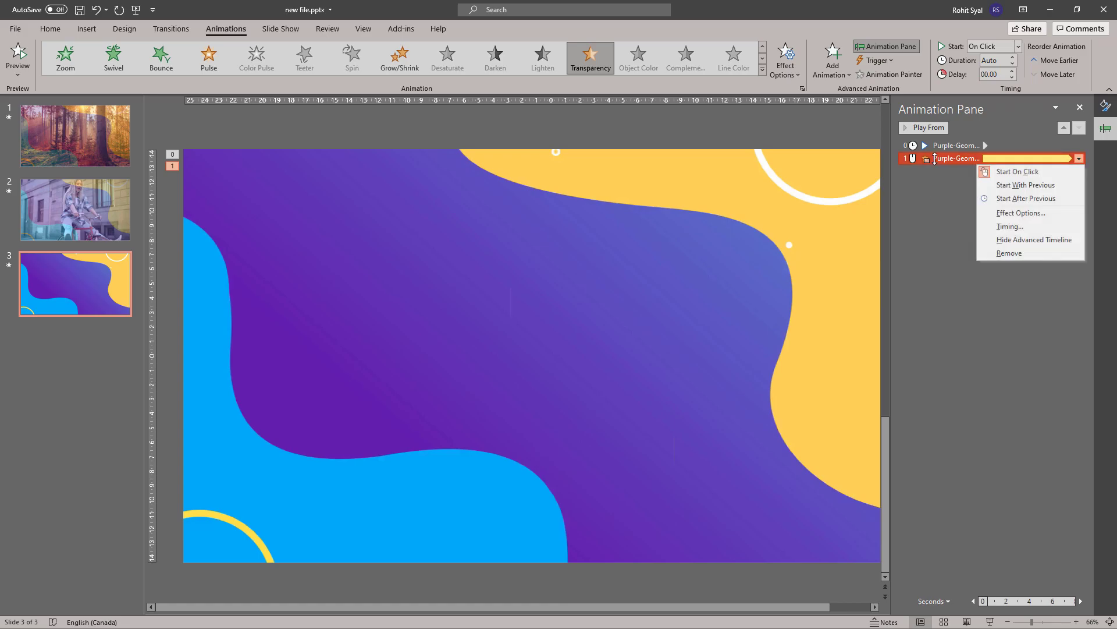
click(1000, 186)
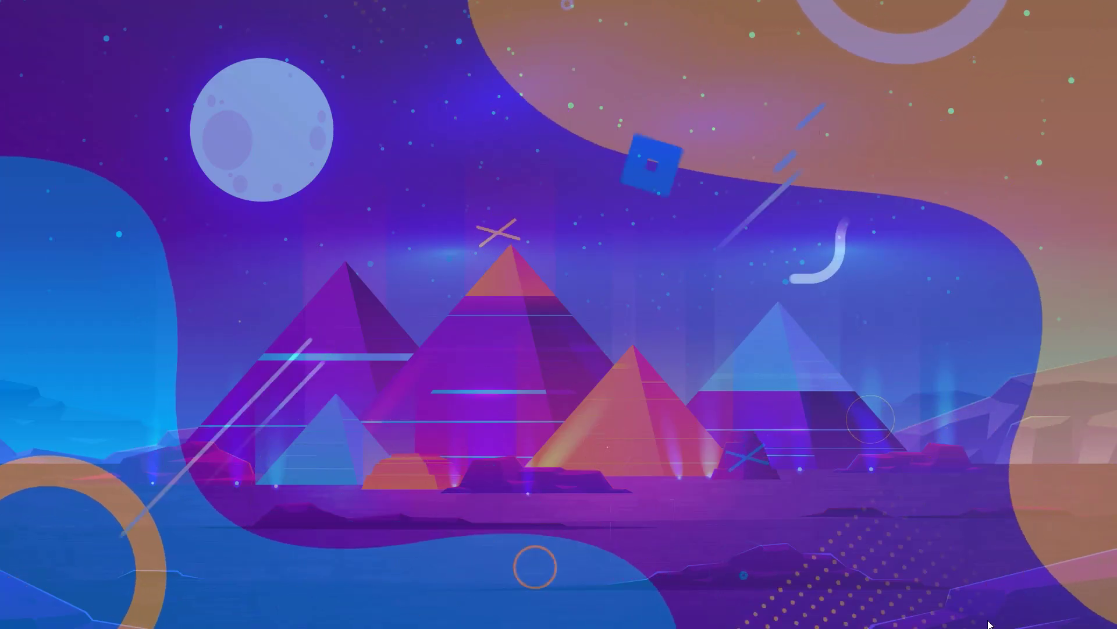
End the slide show preview, then add a new slide after the pyramid slide.
key(Escape)
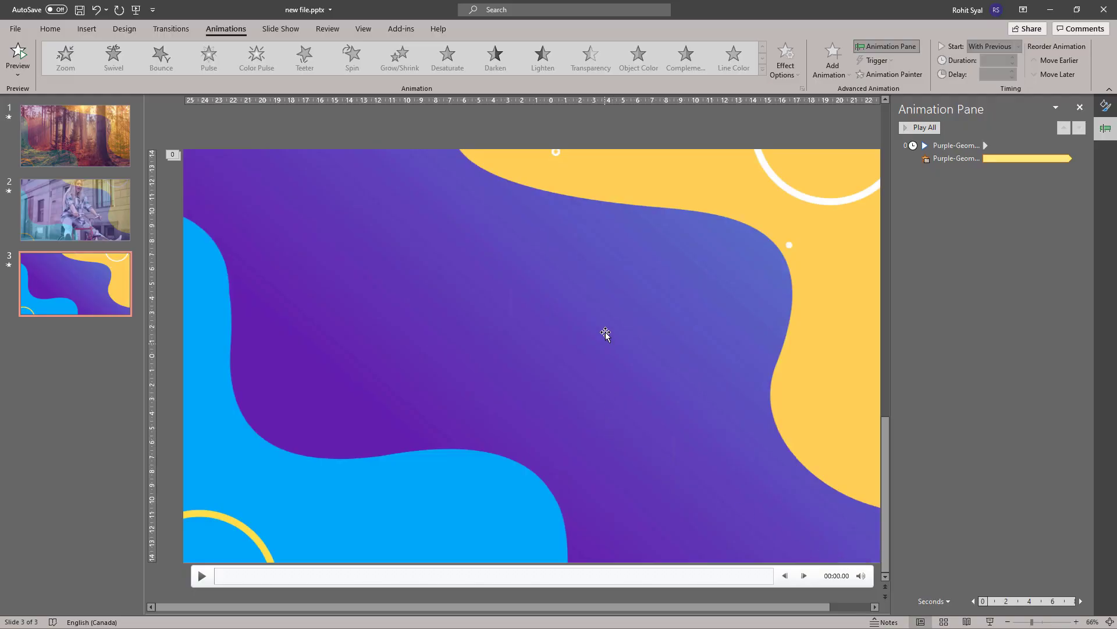
click(605, 332)
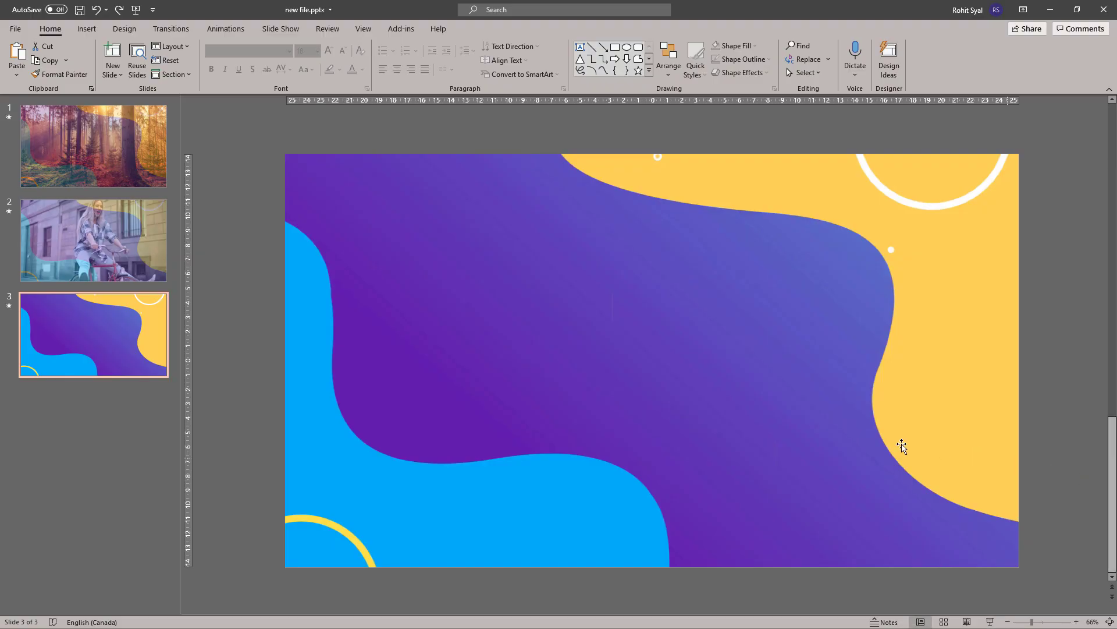
right_click(86, 403)
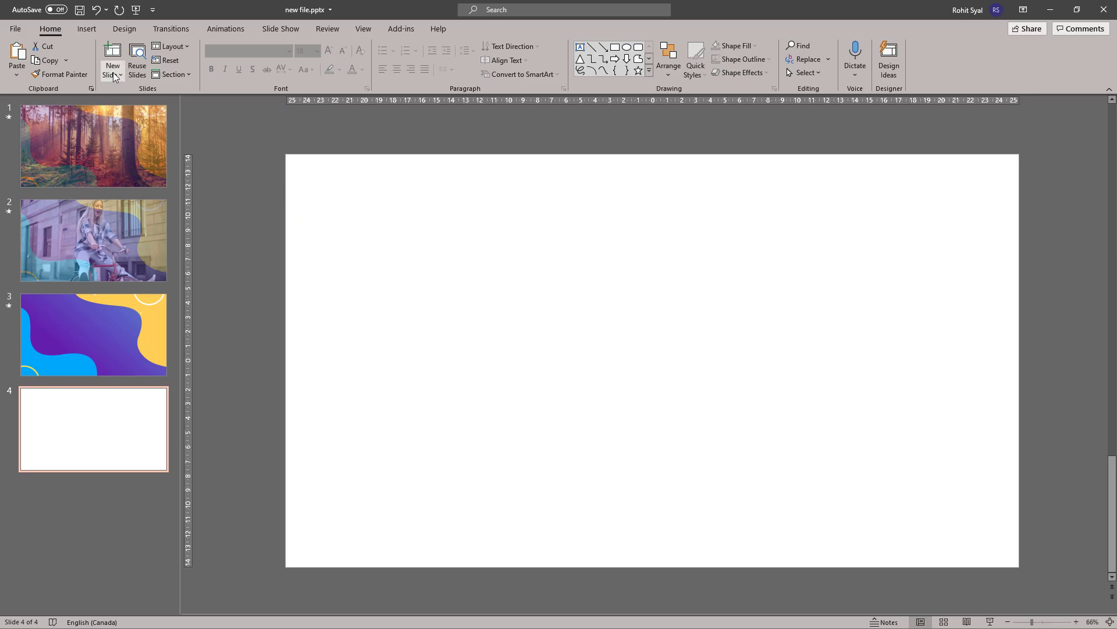
Insert the blue abstract chevron stock video onto slide 4.
click(89, 30)
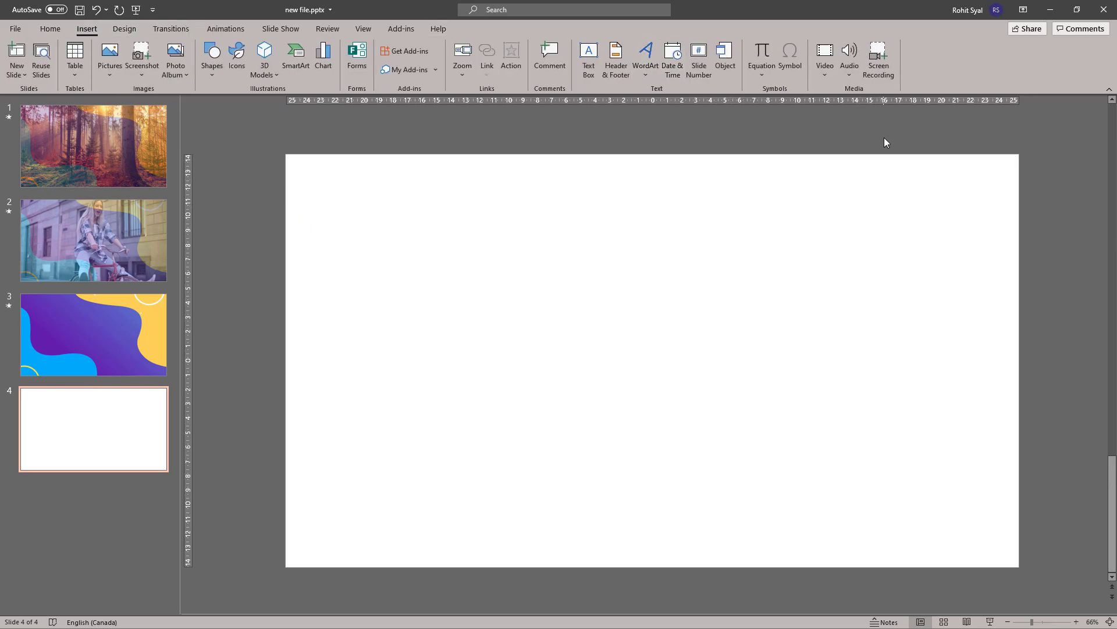
click(824, 75)
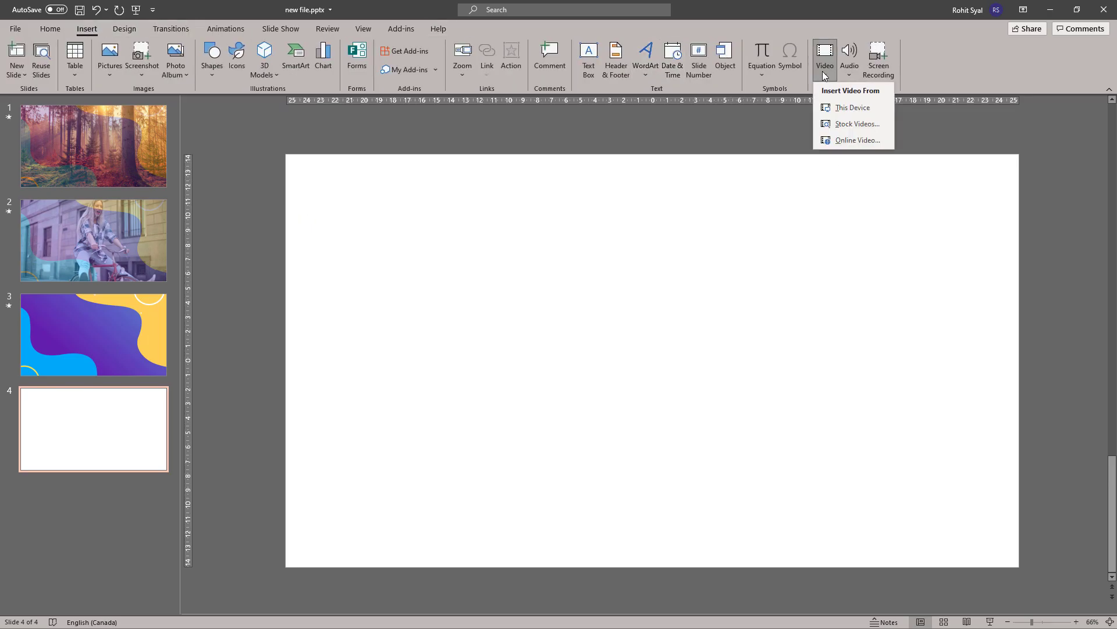
click(854, 123)
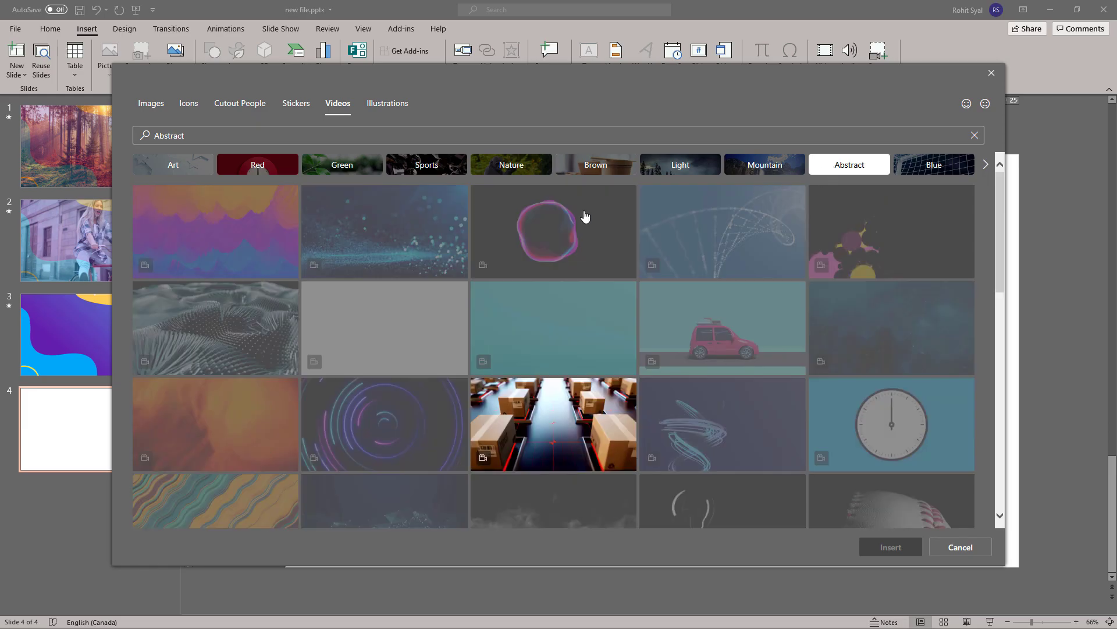
scroll(384, 319, down, 10)
scroll(388, 323, down, 15)
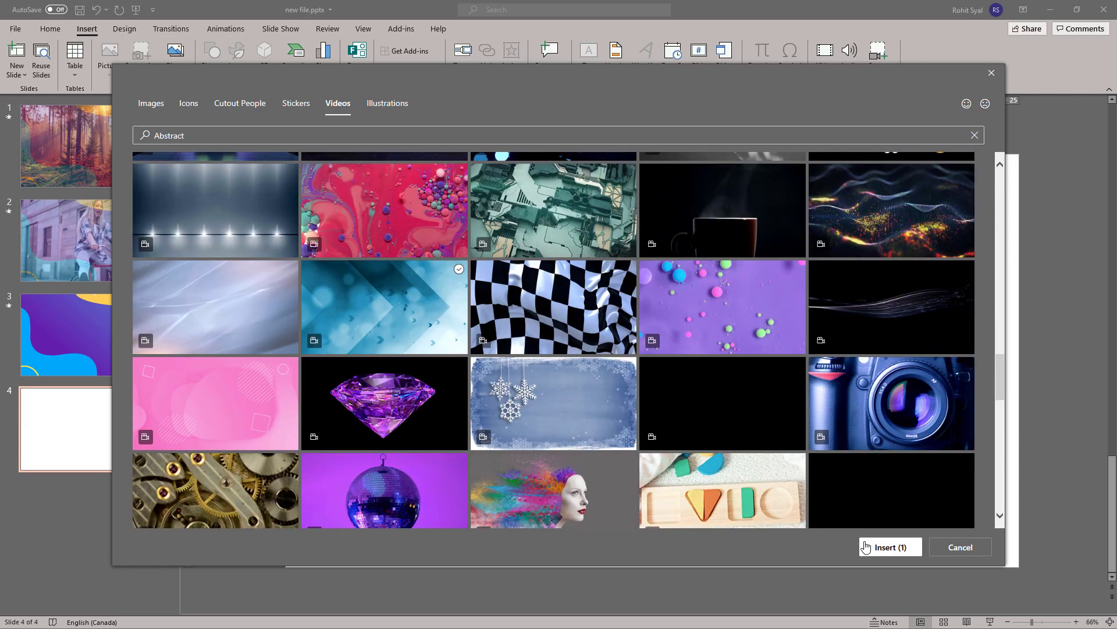
click(876, 549)
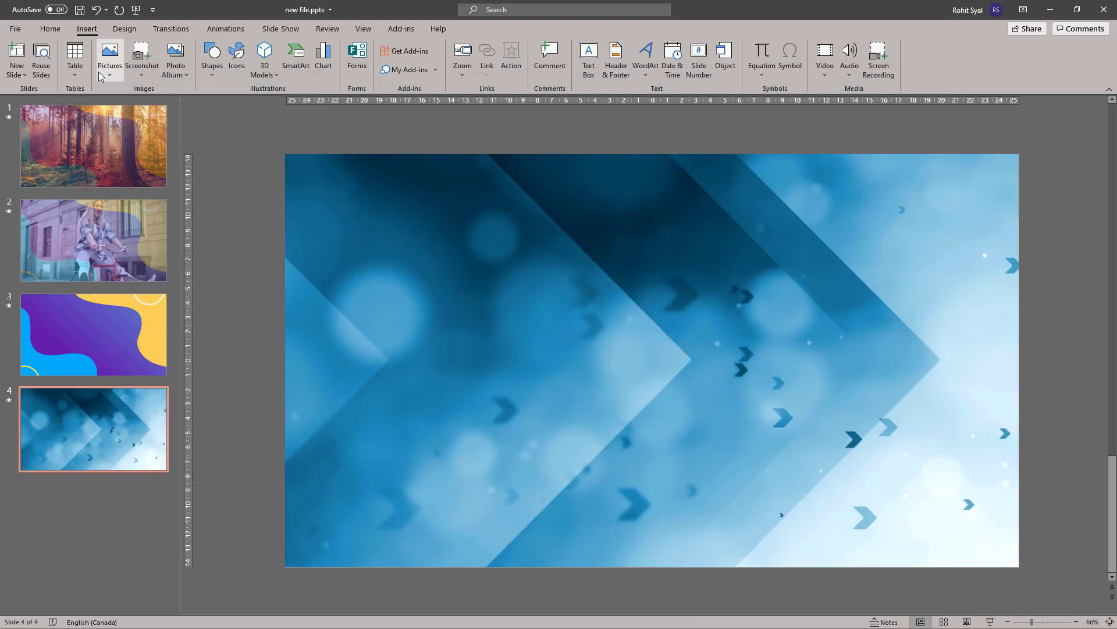
Search stock images for 'business' and insert the presenter-and-audience photo.
click(142, 124)
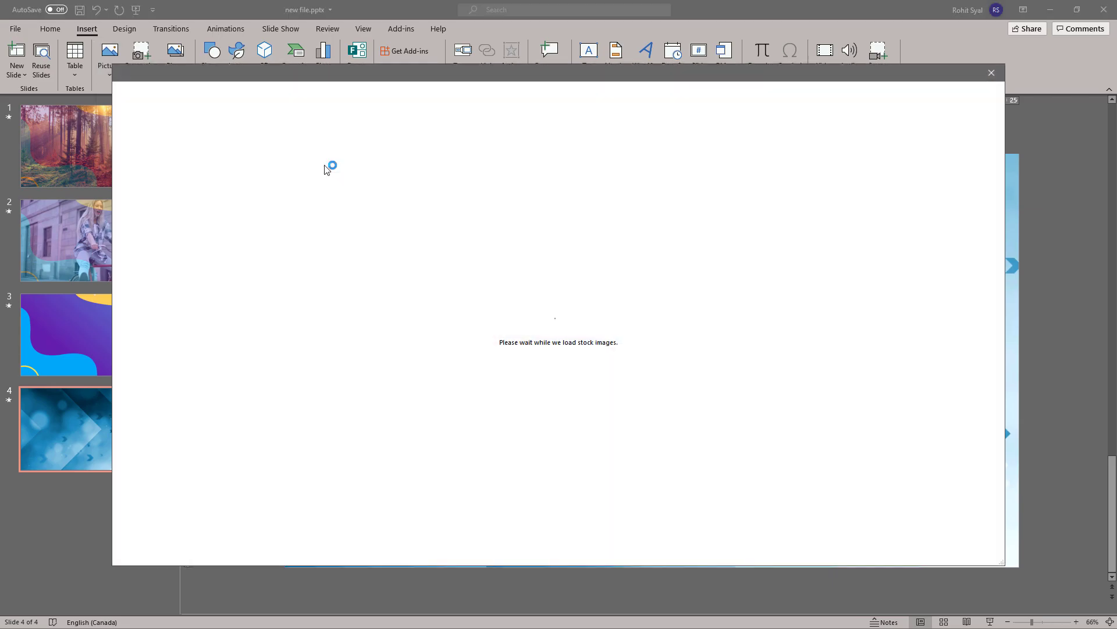
text(business)
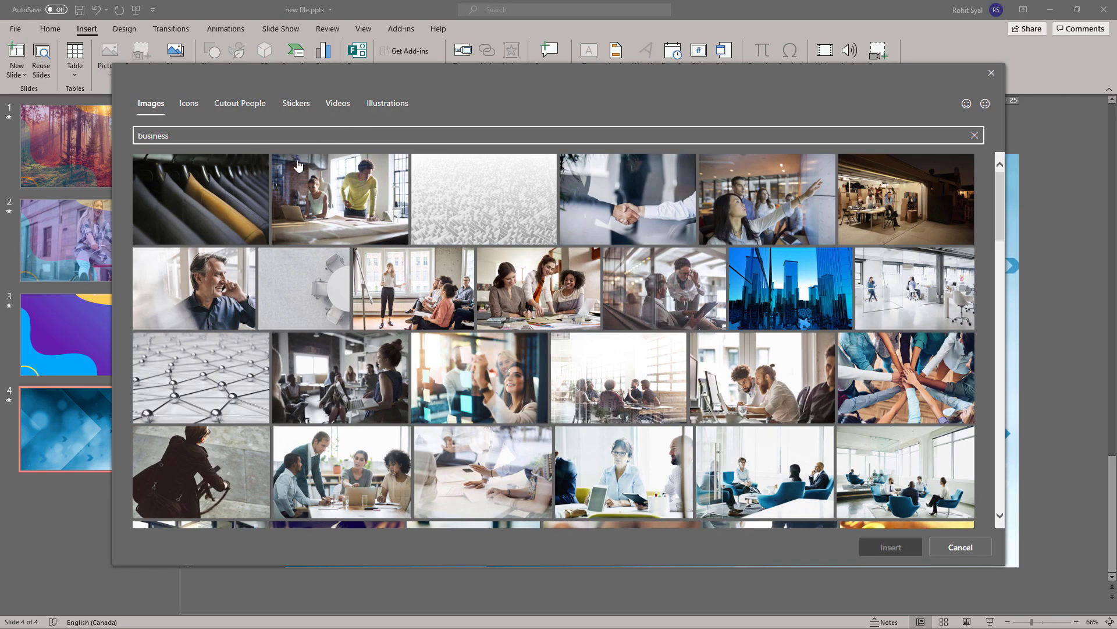
click(880, 553)
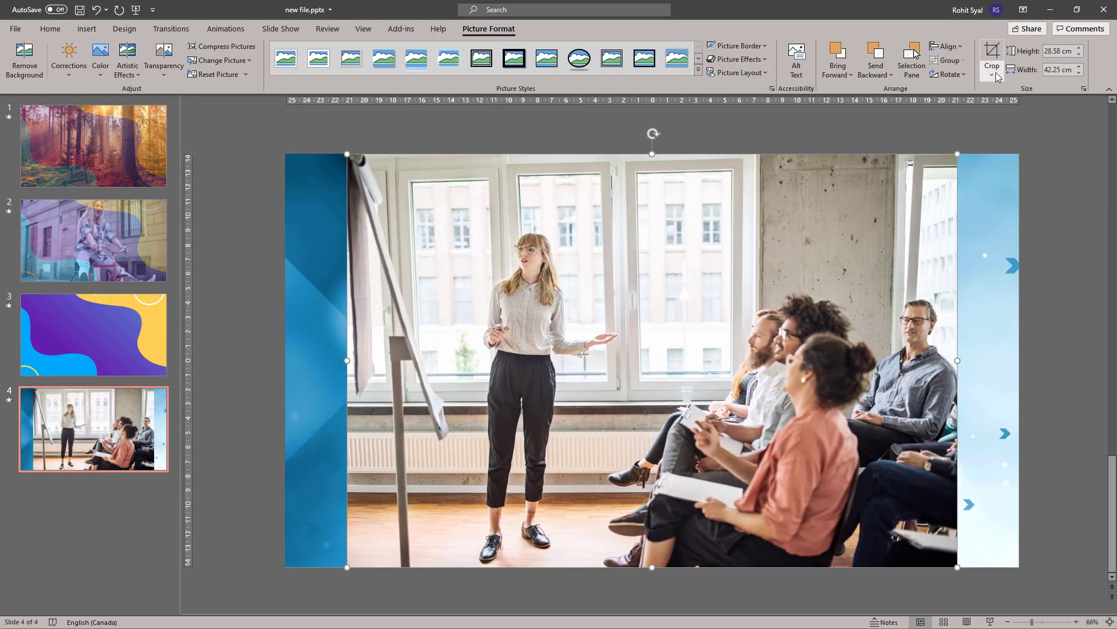
Crop the photo to a 16:9 aspect ratio so it fills the slide.
mouse_move(1003, 125)
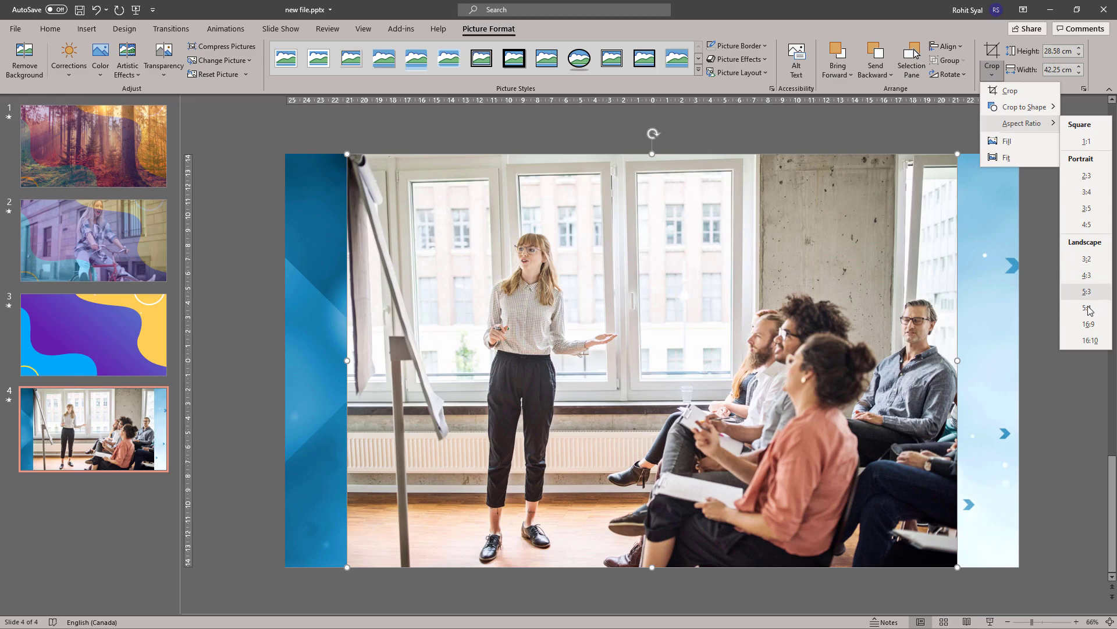
click(1081, 324)
click(1067, 290)
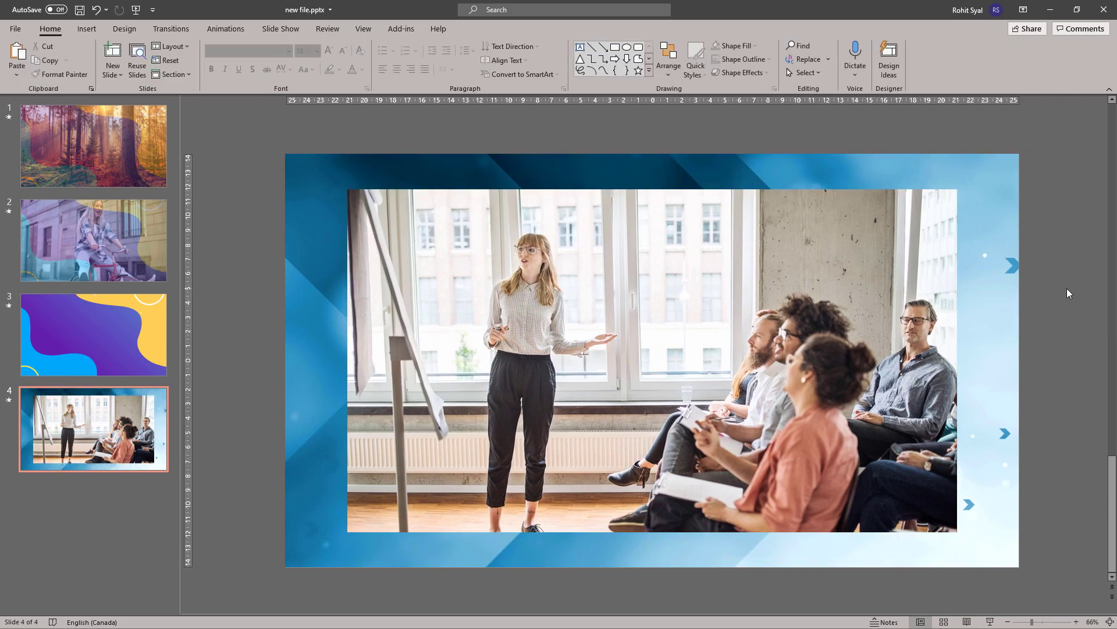
click(500, 278)
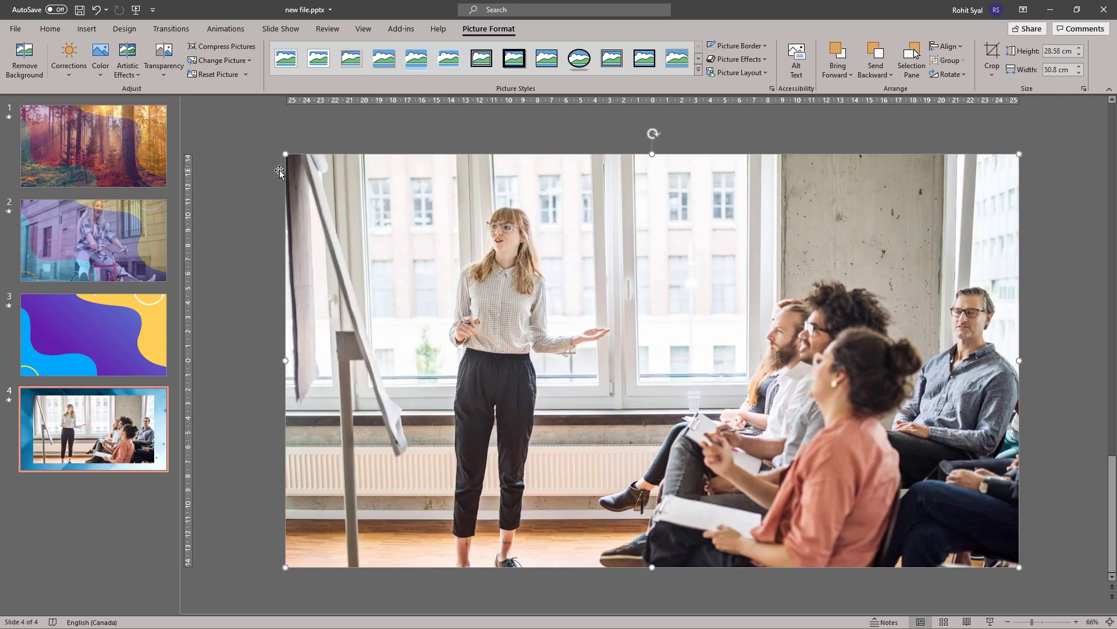
click(245, 194)
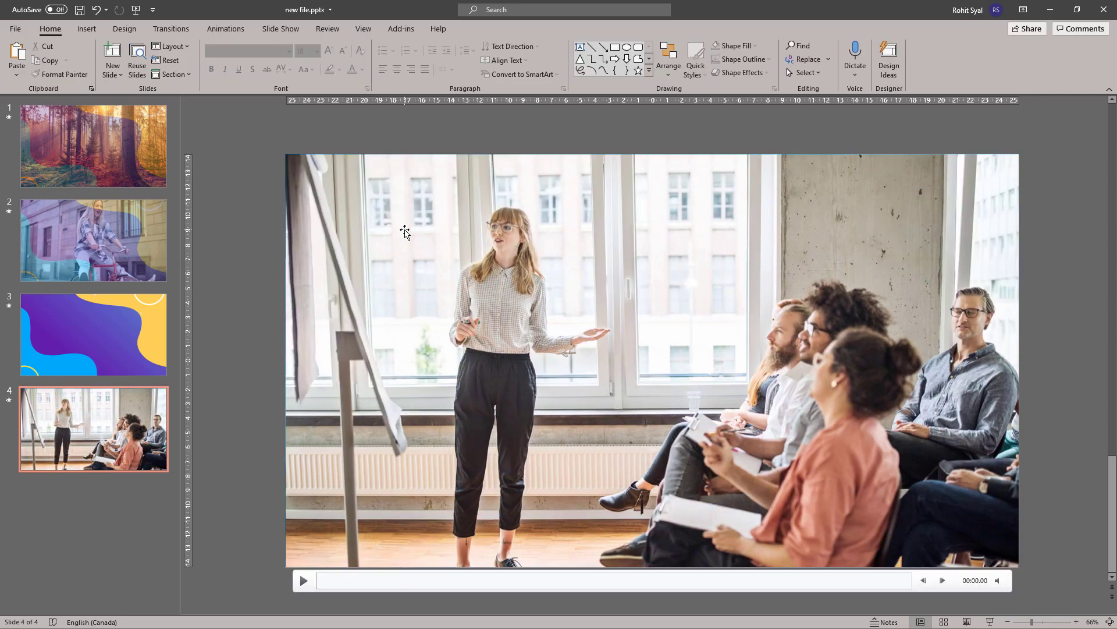
Send the presenter photo to the back, behind the blue video.
click(404, 230)
right_click(404, 230)
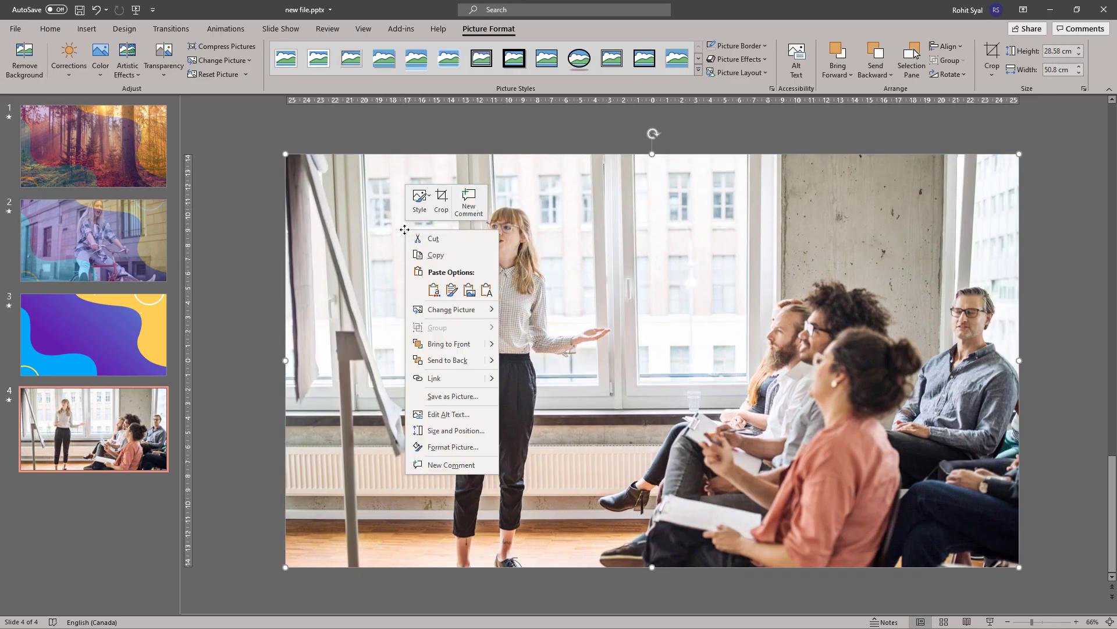
click(465, 364)
click(254, 311)
scroll(500, 317, down, 3)
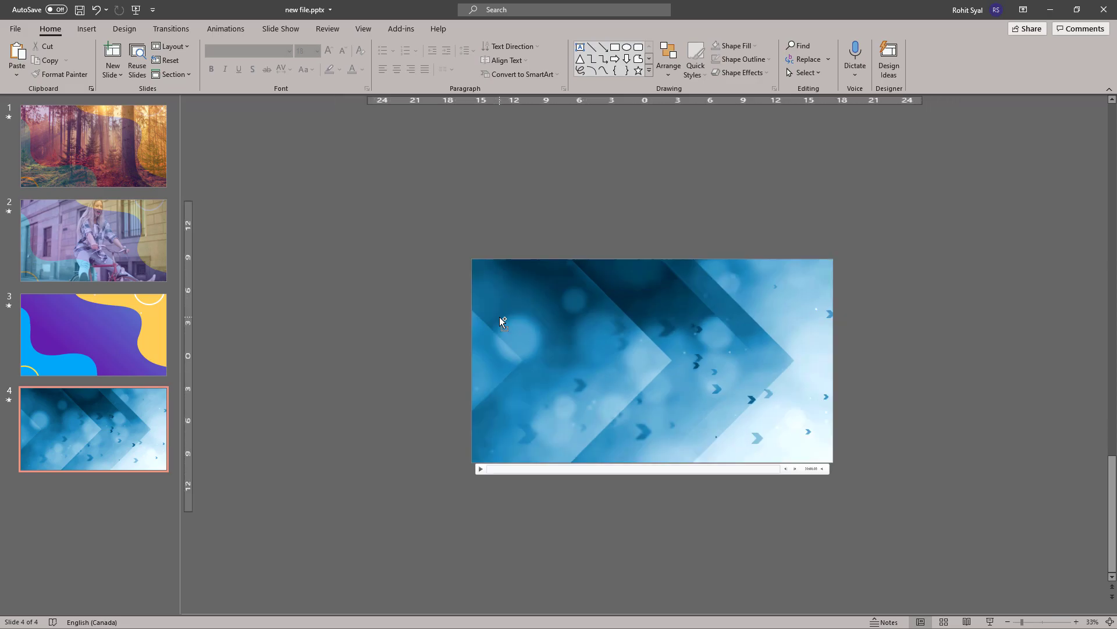
Enlarge, tilt counter-clockwise, and widen the blue video so it overflows the slide.
click(564, 322)
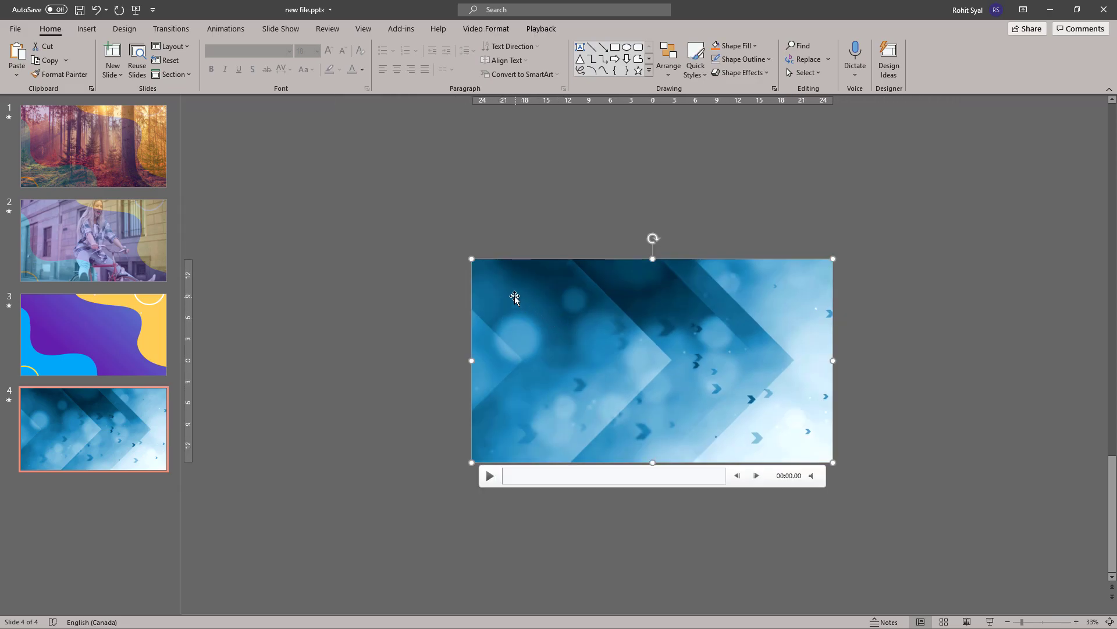
click(543, 29)
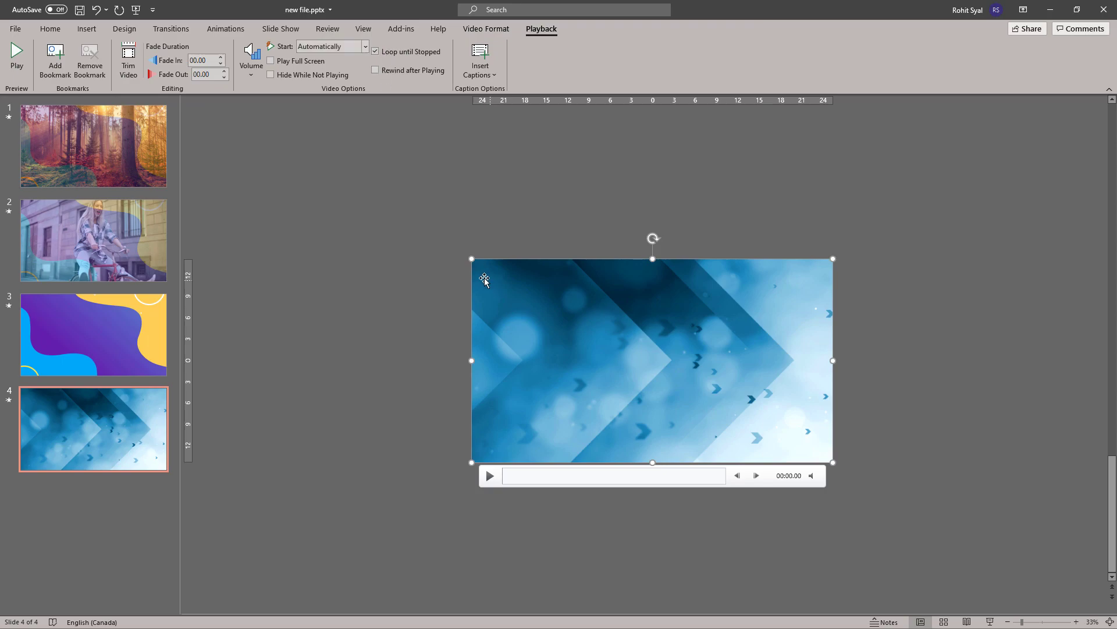
drag(469, 258, 422, 232)
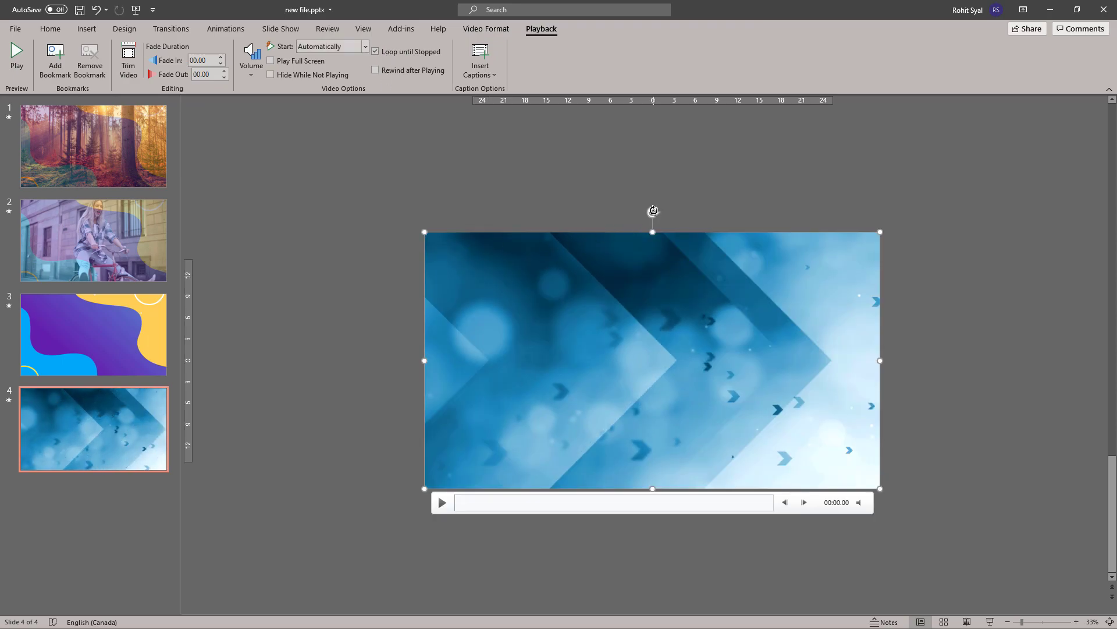
drag(653, 211, 562, 219)
drag(390, 382, 288, 374)
click(322, 272)
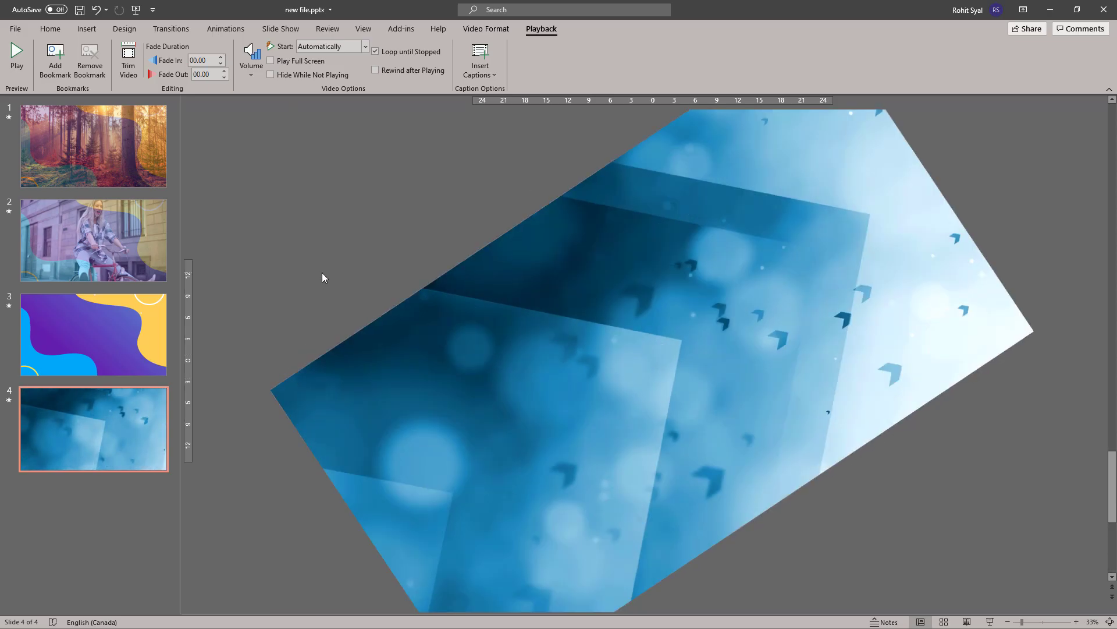
Bring the presenter photo to the front, over the tilted video.
click(503, 351)
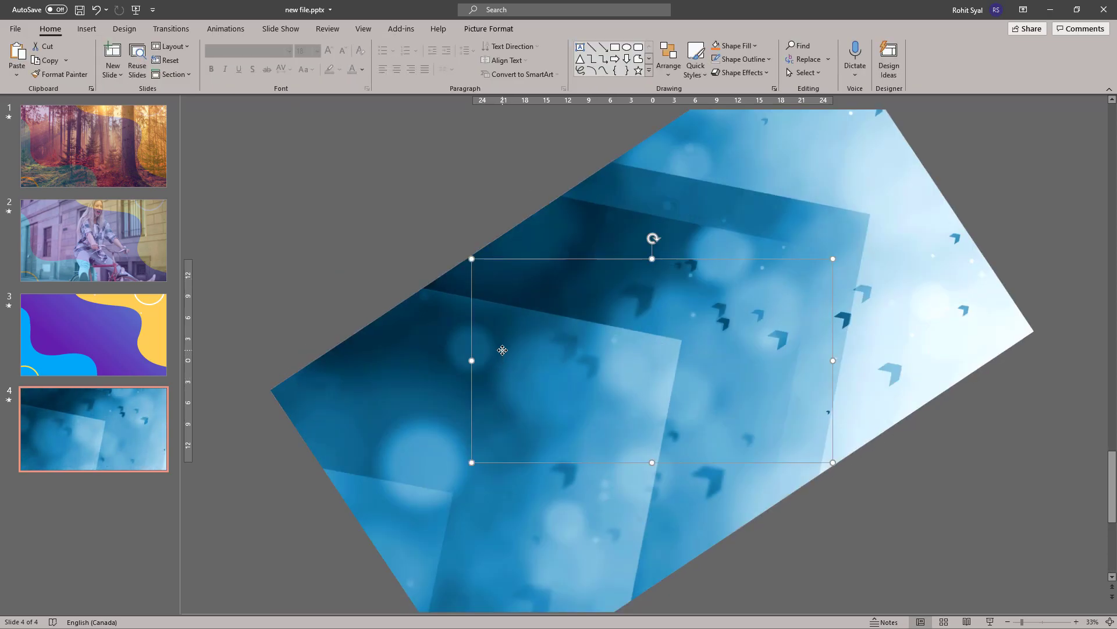
right_click(471, 259)
click(510, 375)
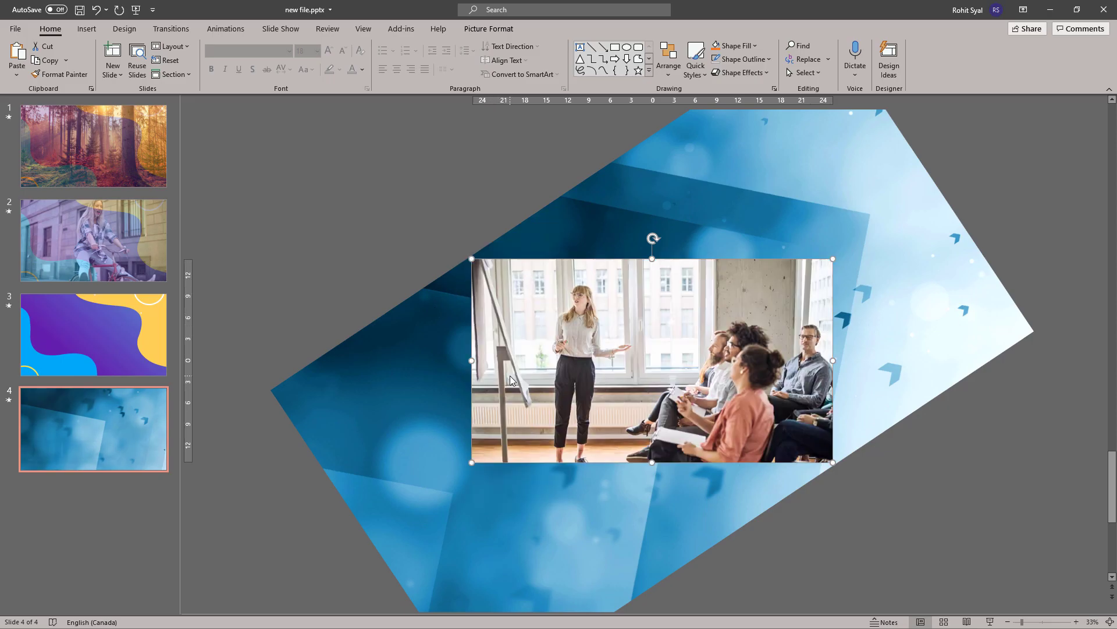
click(489, 29)
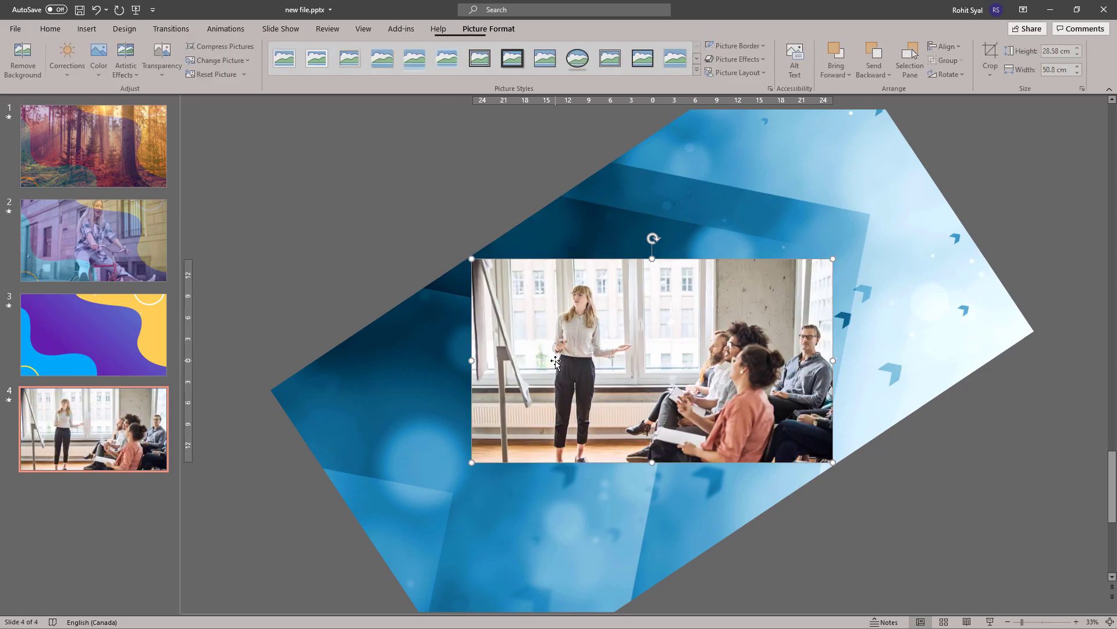
Apply the 30% transparency preset to the presenter photo.
click(164, 74)
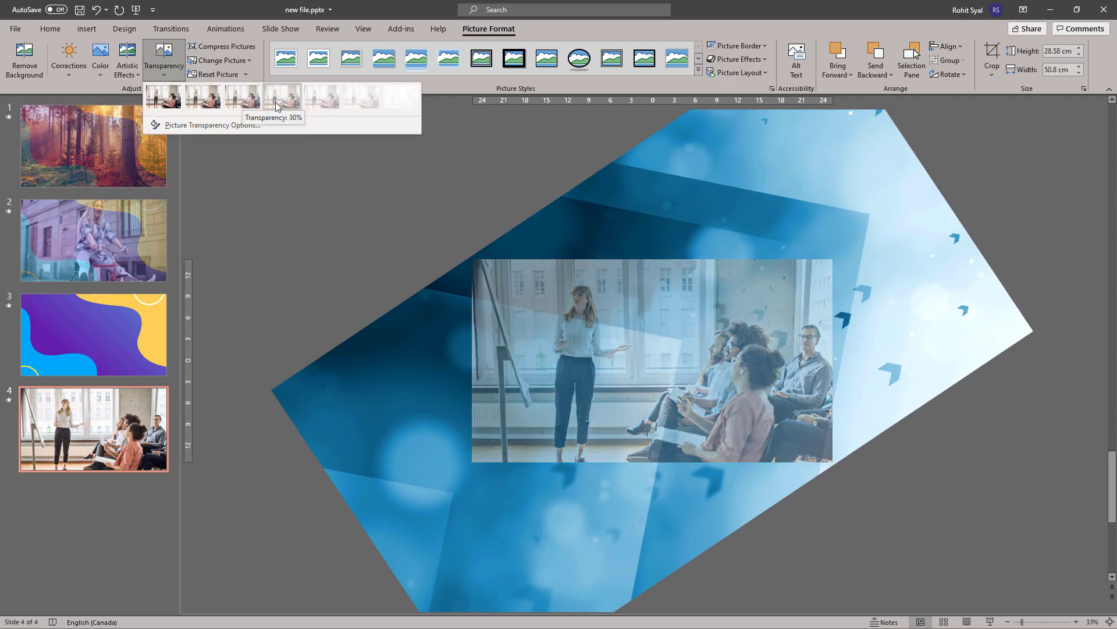
click(274, 103)
click(308, 224)
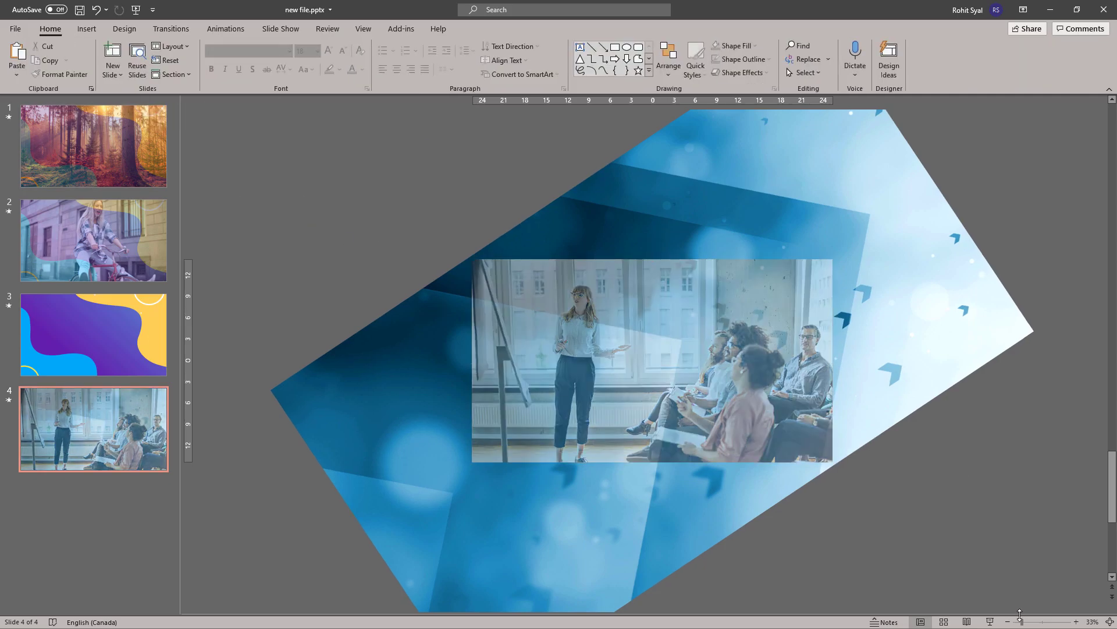